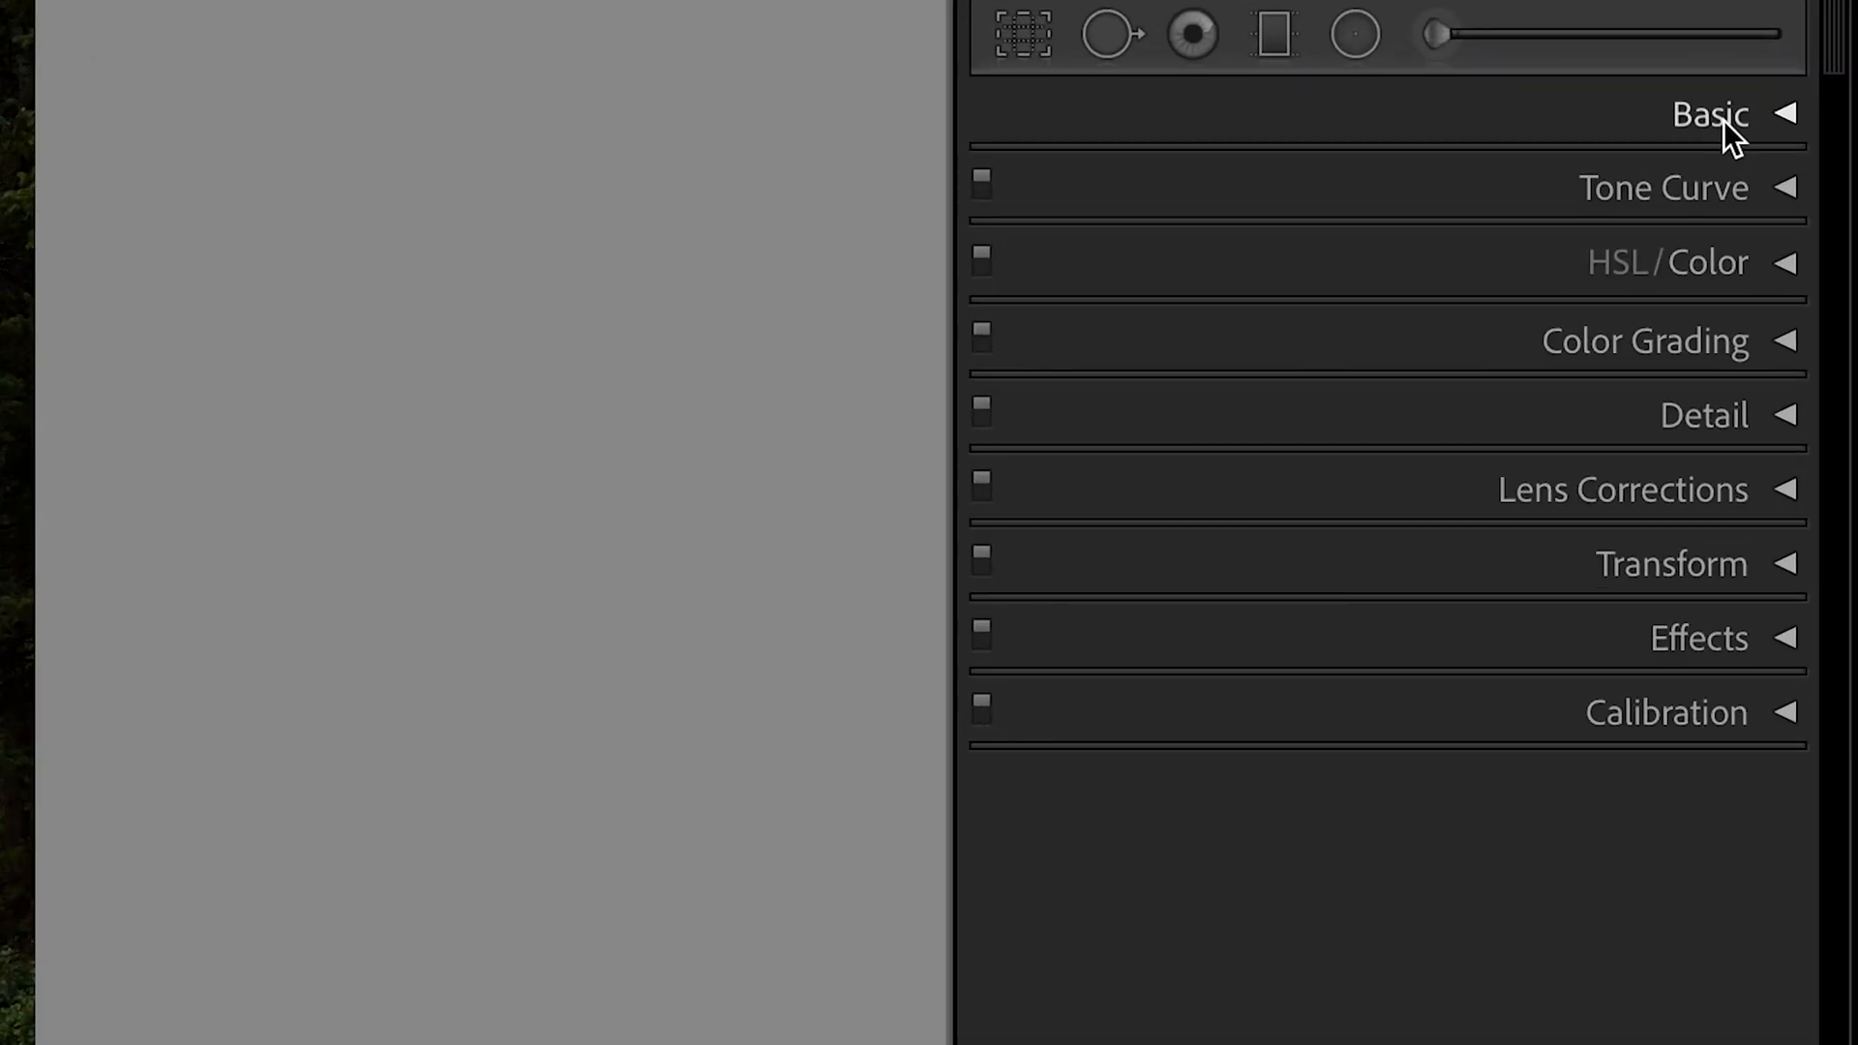
{"action": "left_click", "coordinate": [1765, 242]}
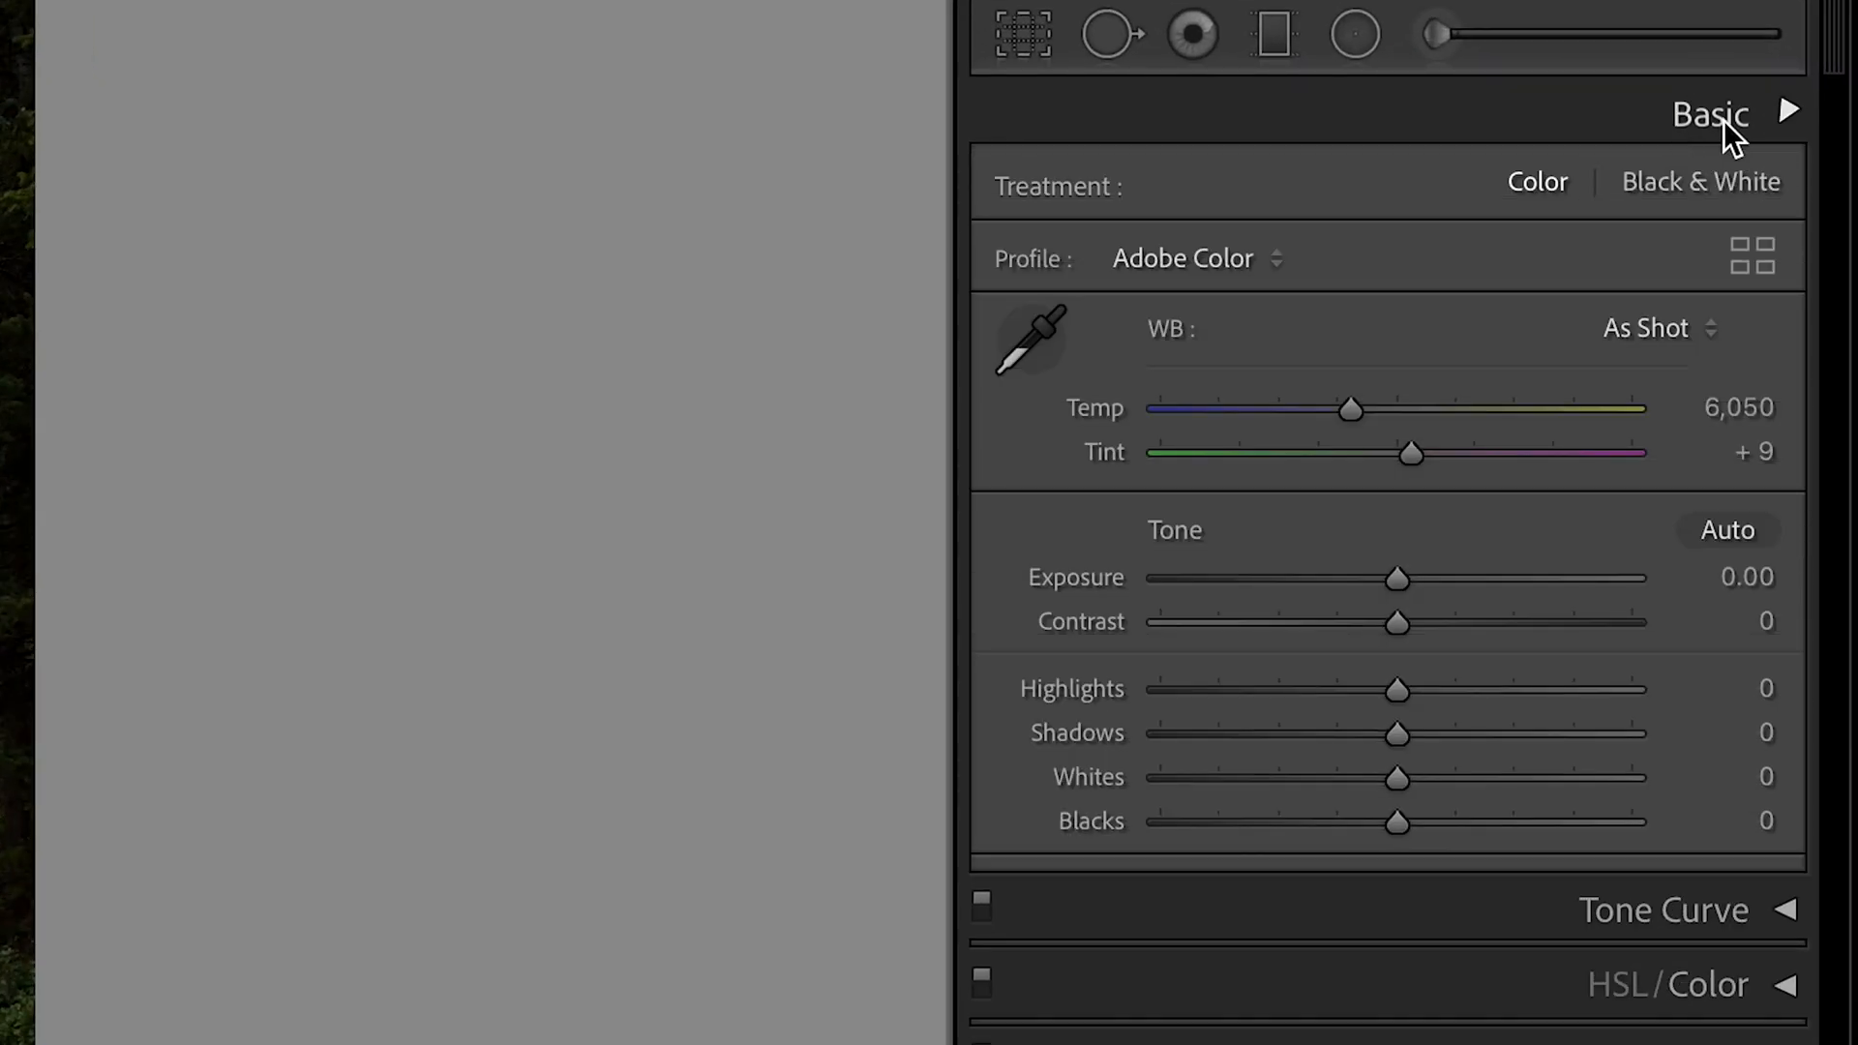
{"action": "left_click", "coordinate": [1764, 244]}
{"action": "left_click", "coordinate": [1696, 183]}
{"action": "left_click", "coordinate": [1699, 184]}
{"action": "left_click", "coordinate": [1701, 267]}
{"action": "left_click", "coordinate": [1701, 267]}
{"action": "left_click", "coordinate": [1702, 350]}
{"action": "left_click", "coordinate": [1703, 356]}
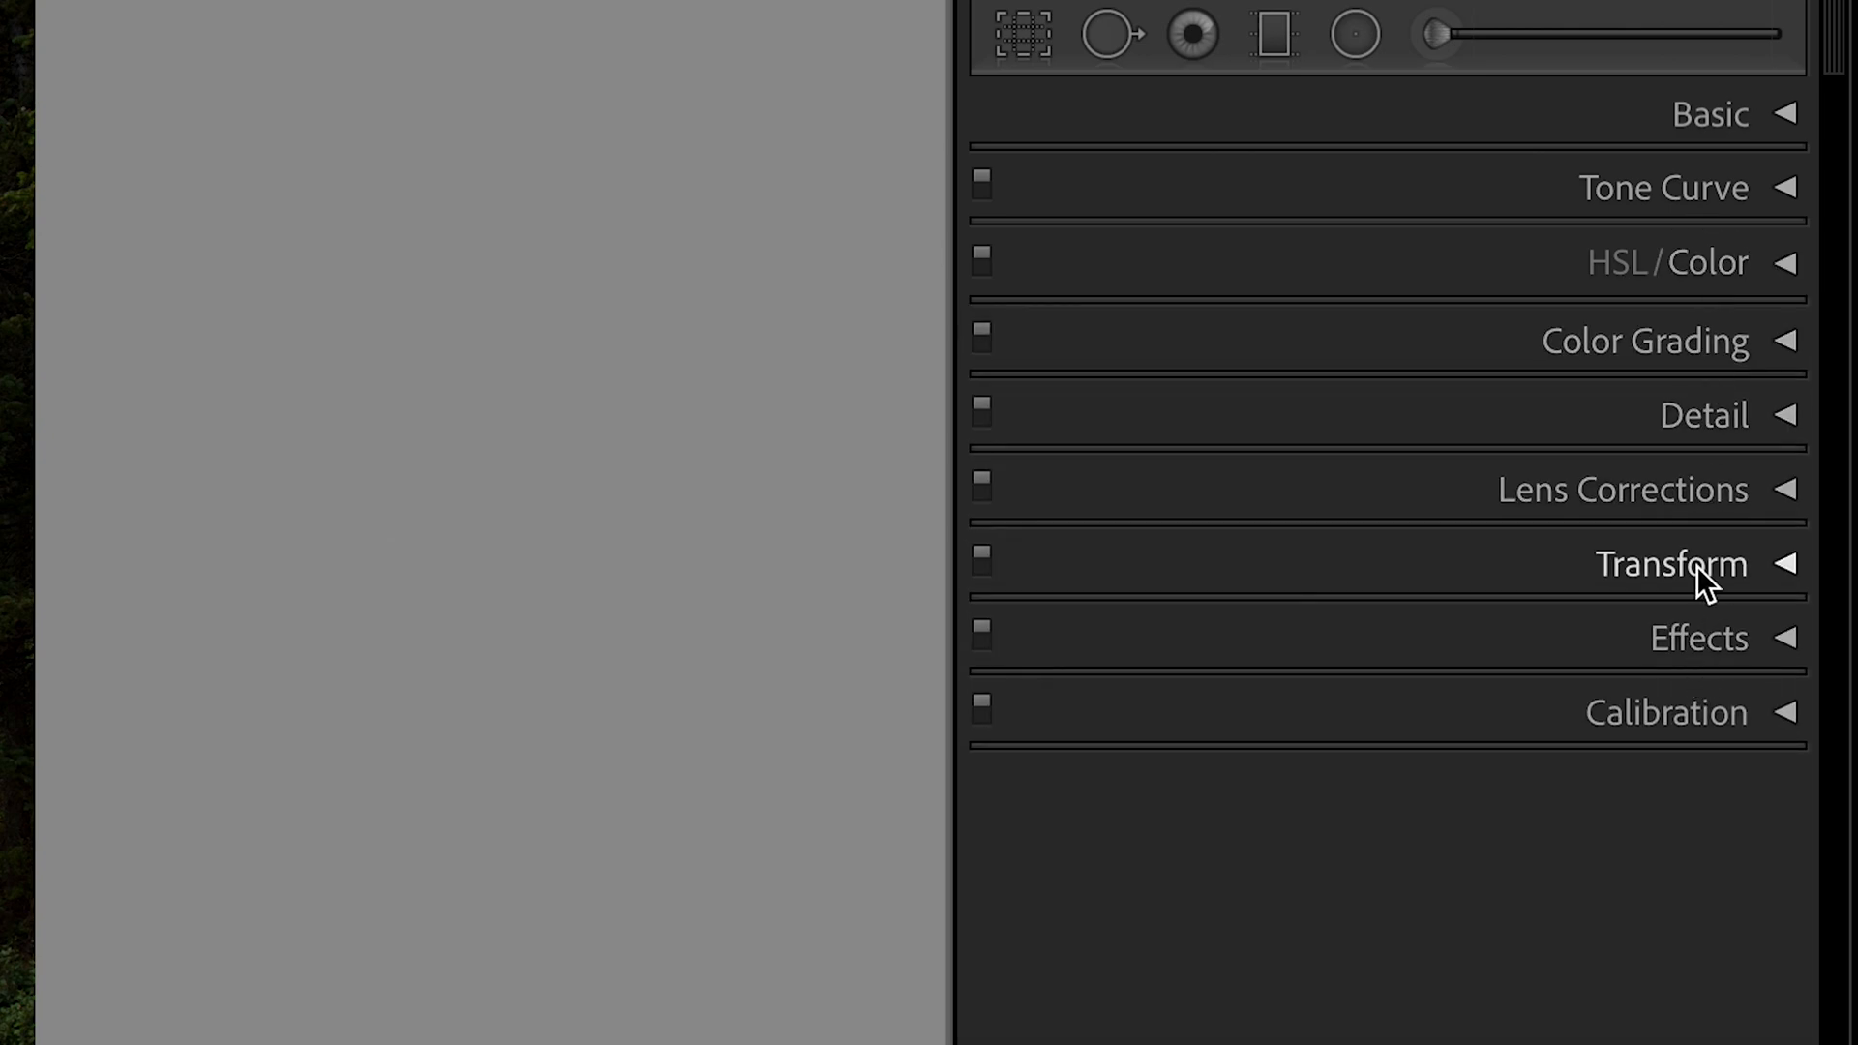
Step: Turn on Remove Chromatic Aberration and Enable Profile Corrections in the photo's lens corrections
{"action": "left_click", "coordinate": [1697, 499]}
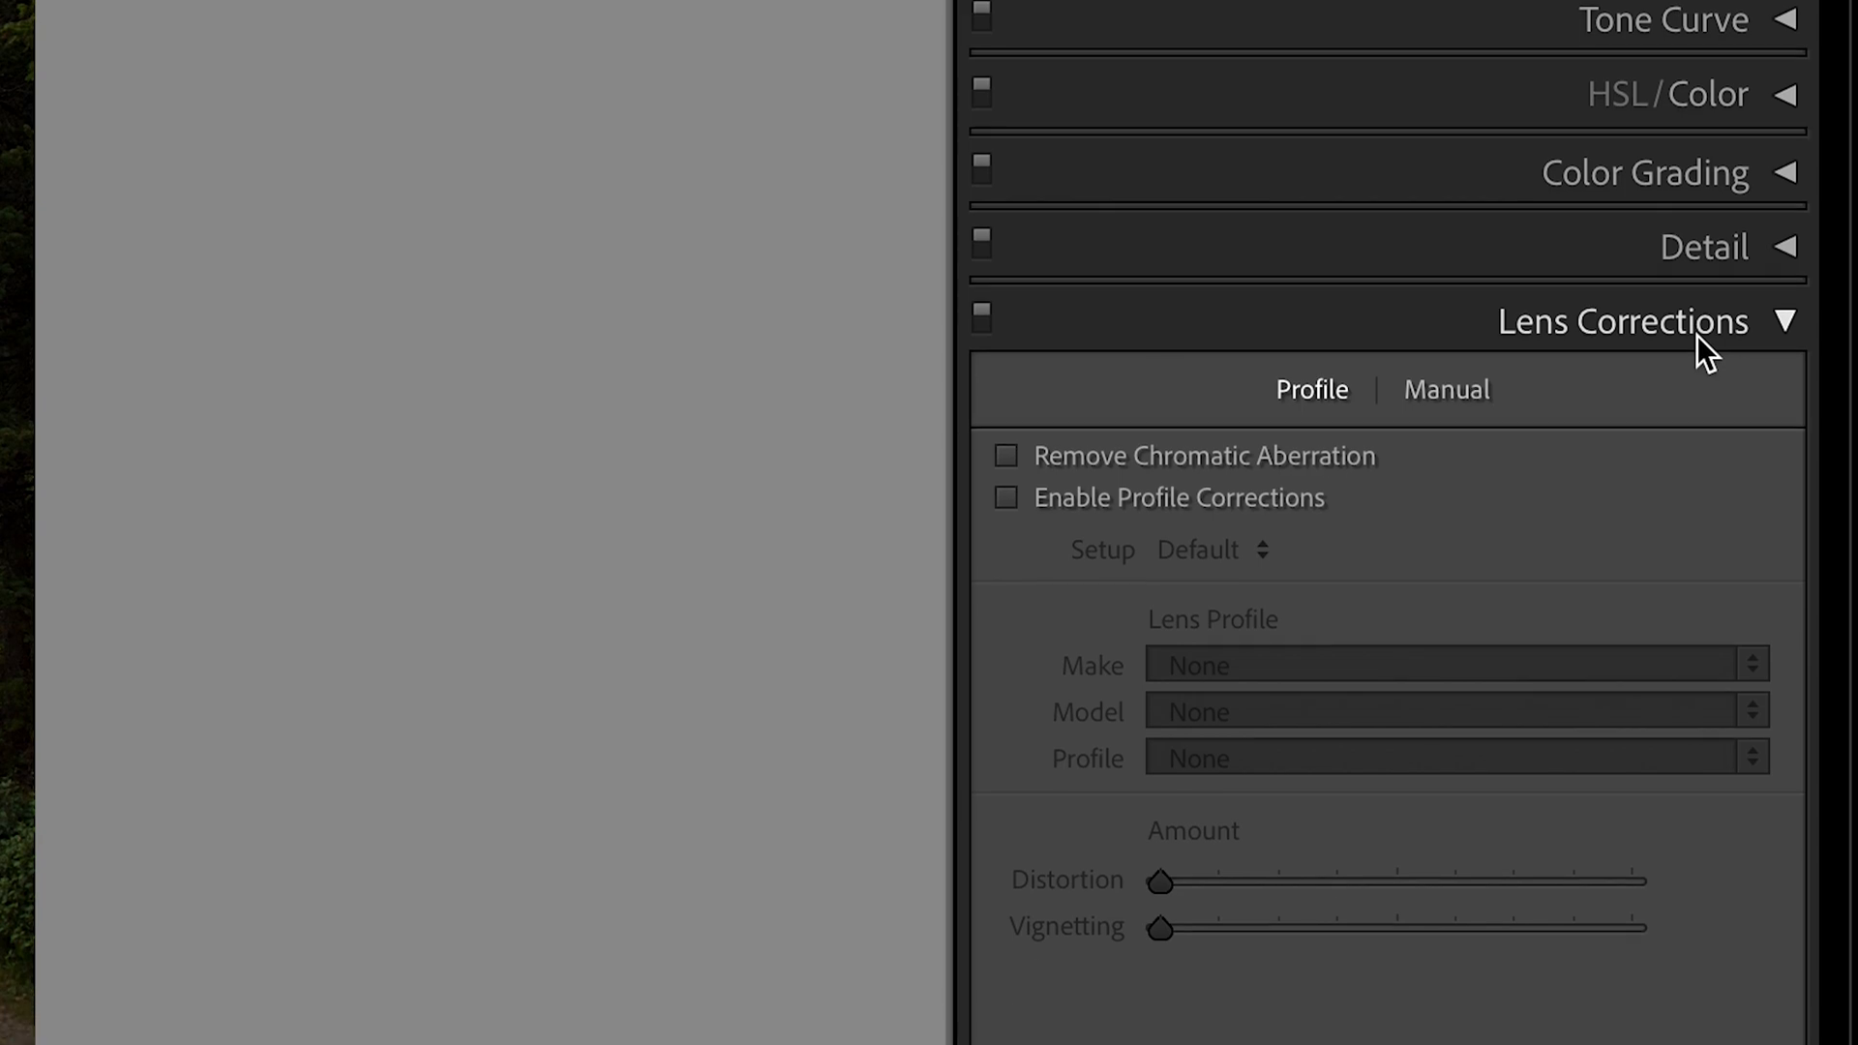
{"action": "left_click", "coordinate": [1072, 292]}
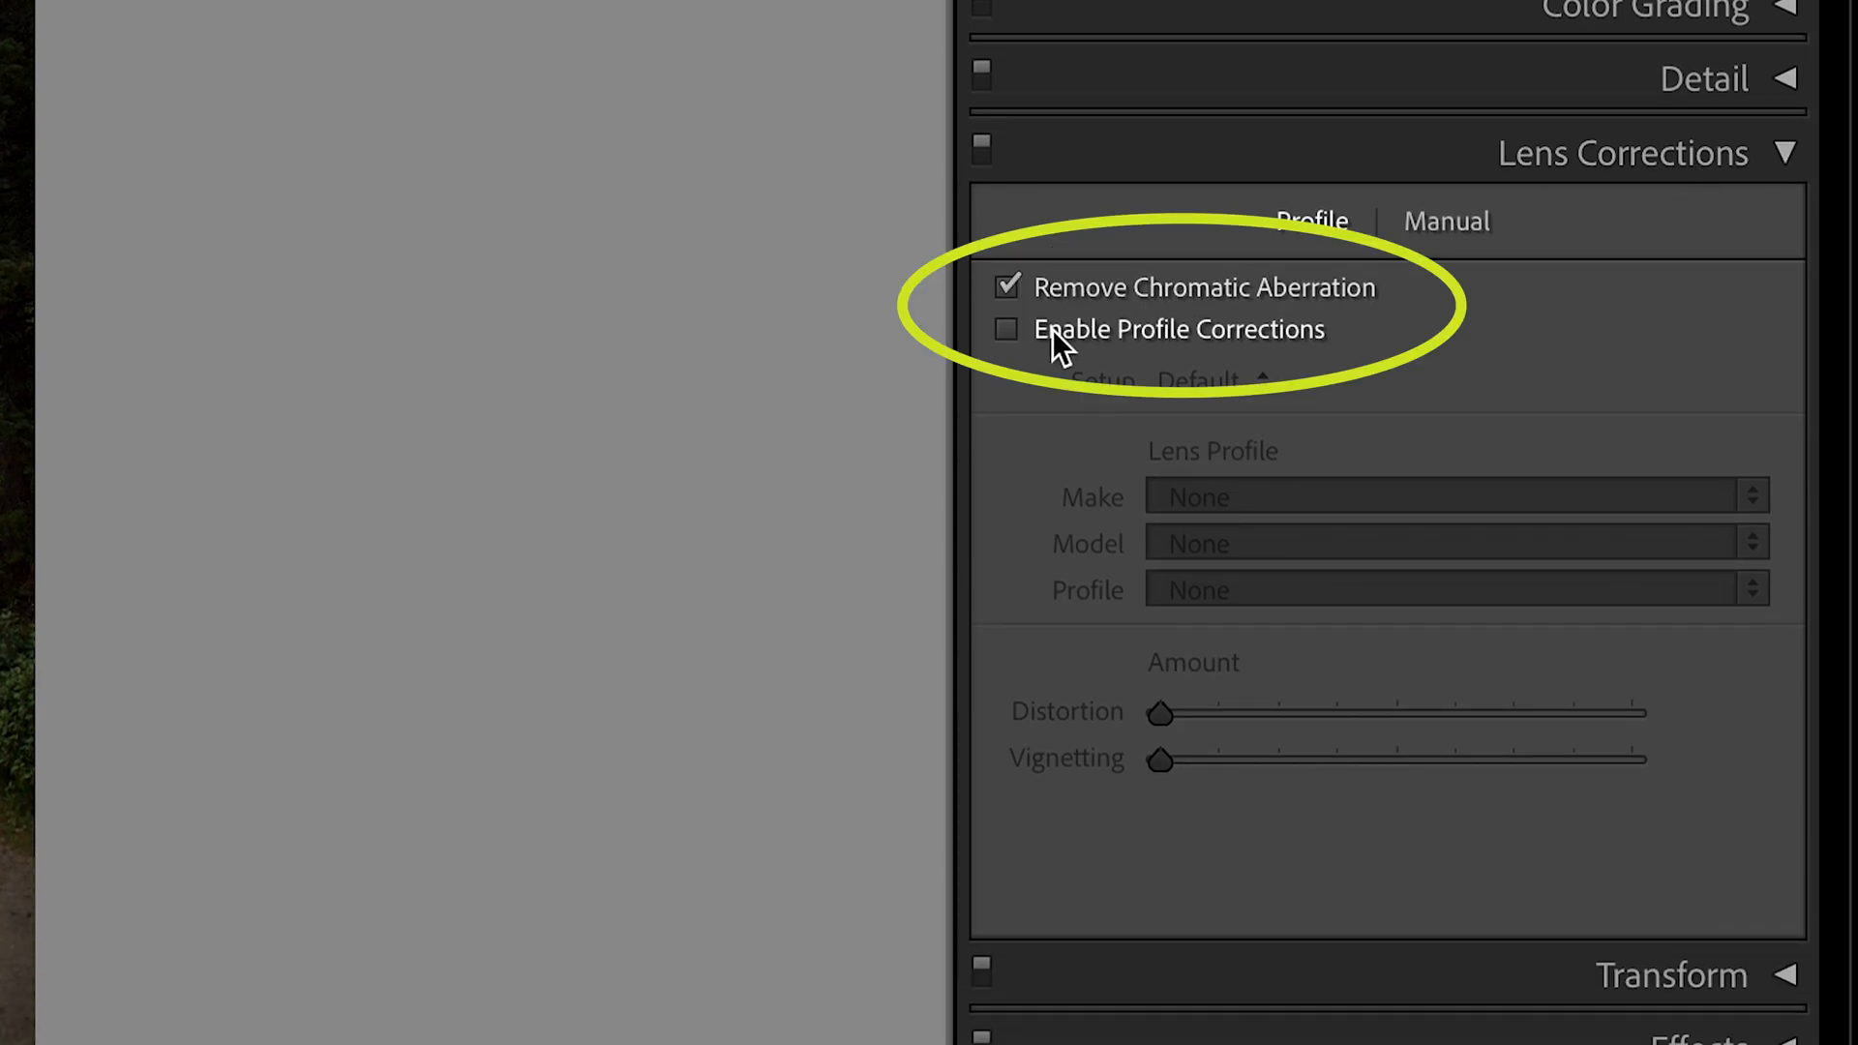
{"action": "left_click", "coordinate": [1053, 329]}
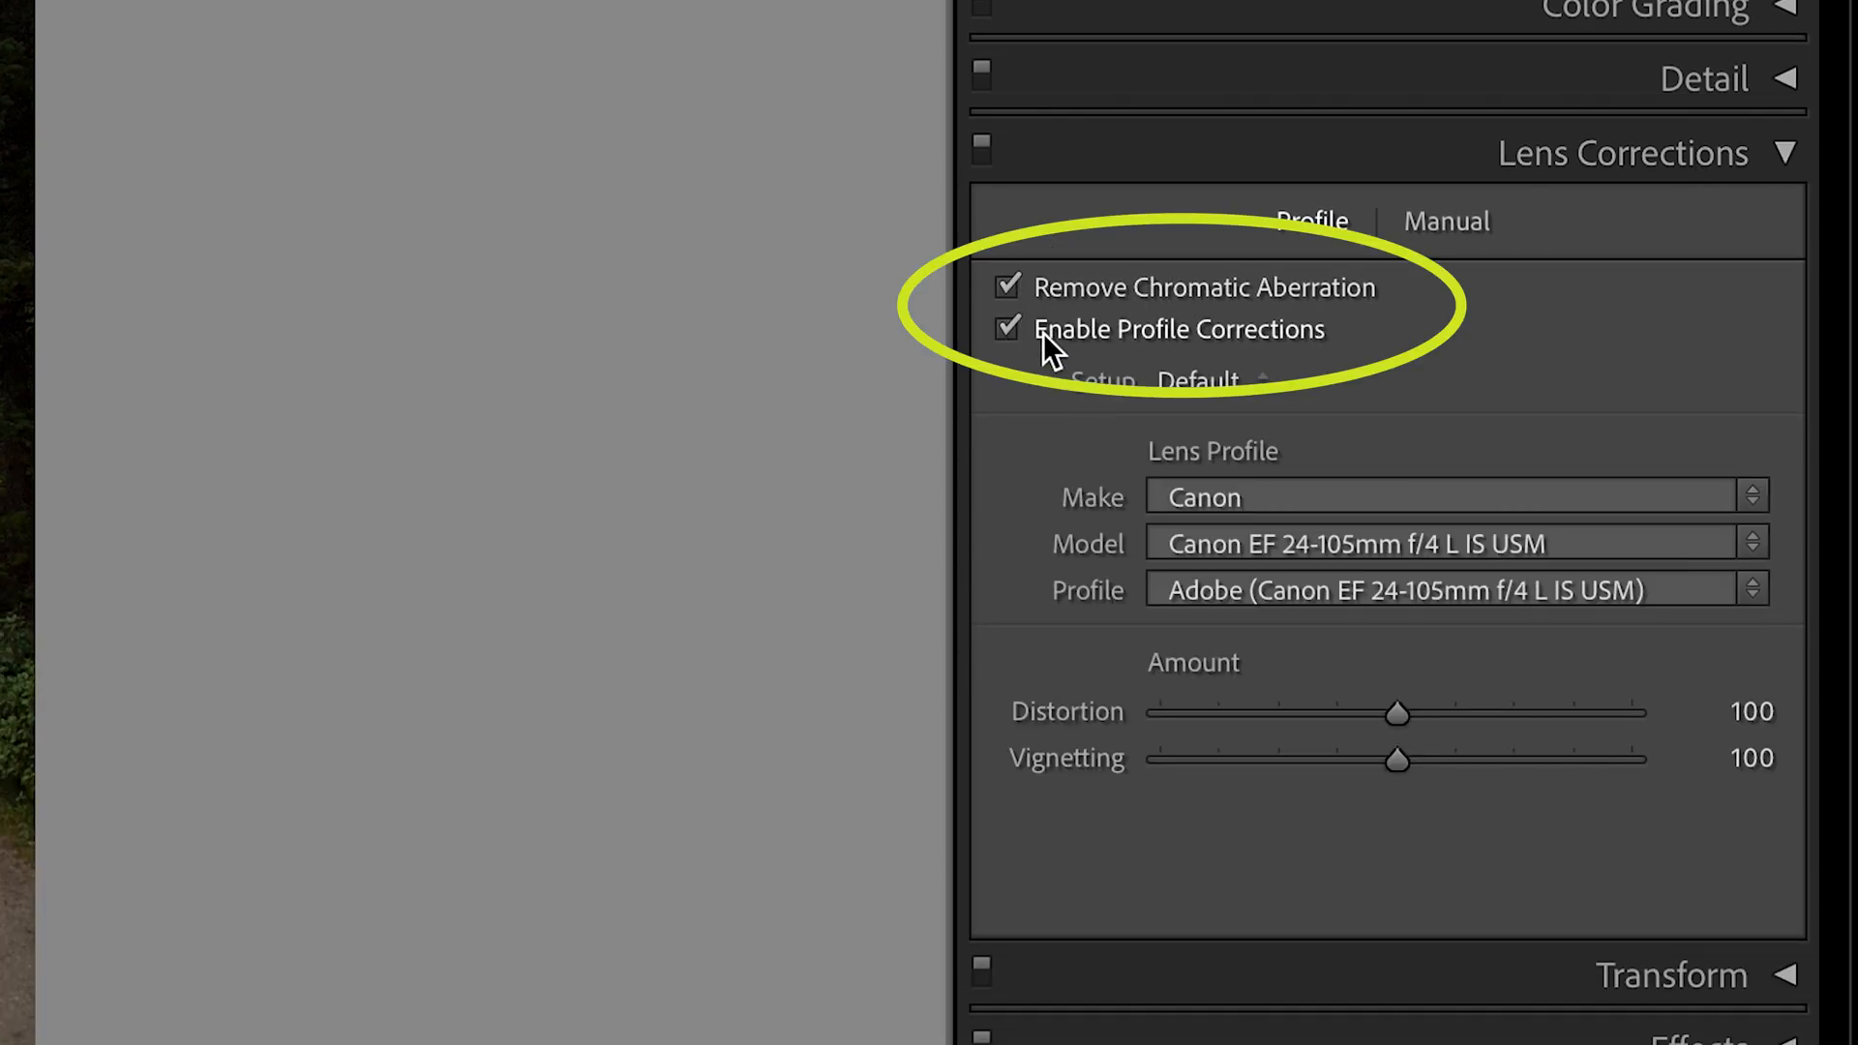
Step: Switch both lens corrections off and back on to compare their effect on the photo
{"action": "left_click", "coordinate": [1045, 332]}
{"action": "left_click", "coordinate": [1045, 290]}
{"action": "left_click", "coordinate": [1042, 327]}
{"action": "left_click", "coordinate": [1053, 290]}
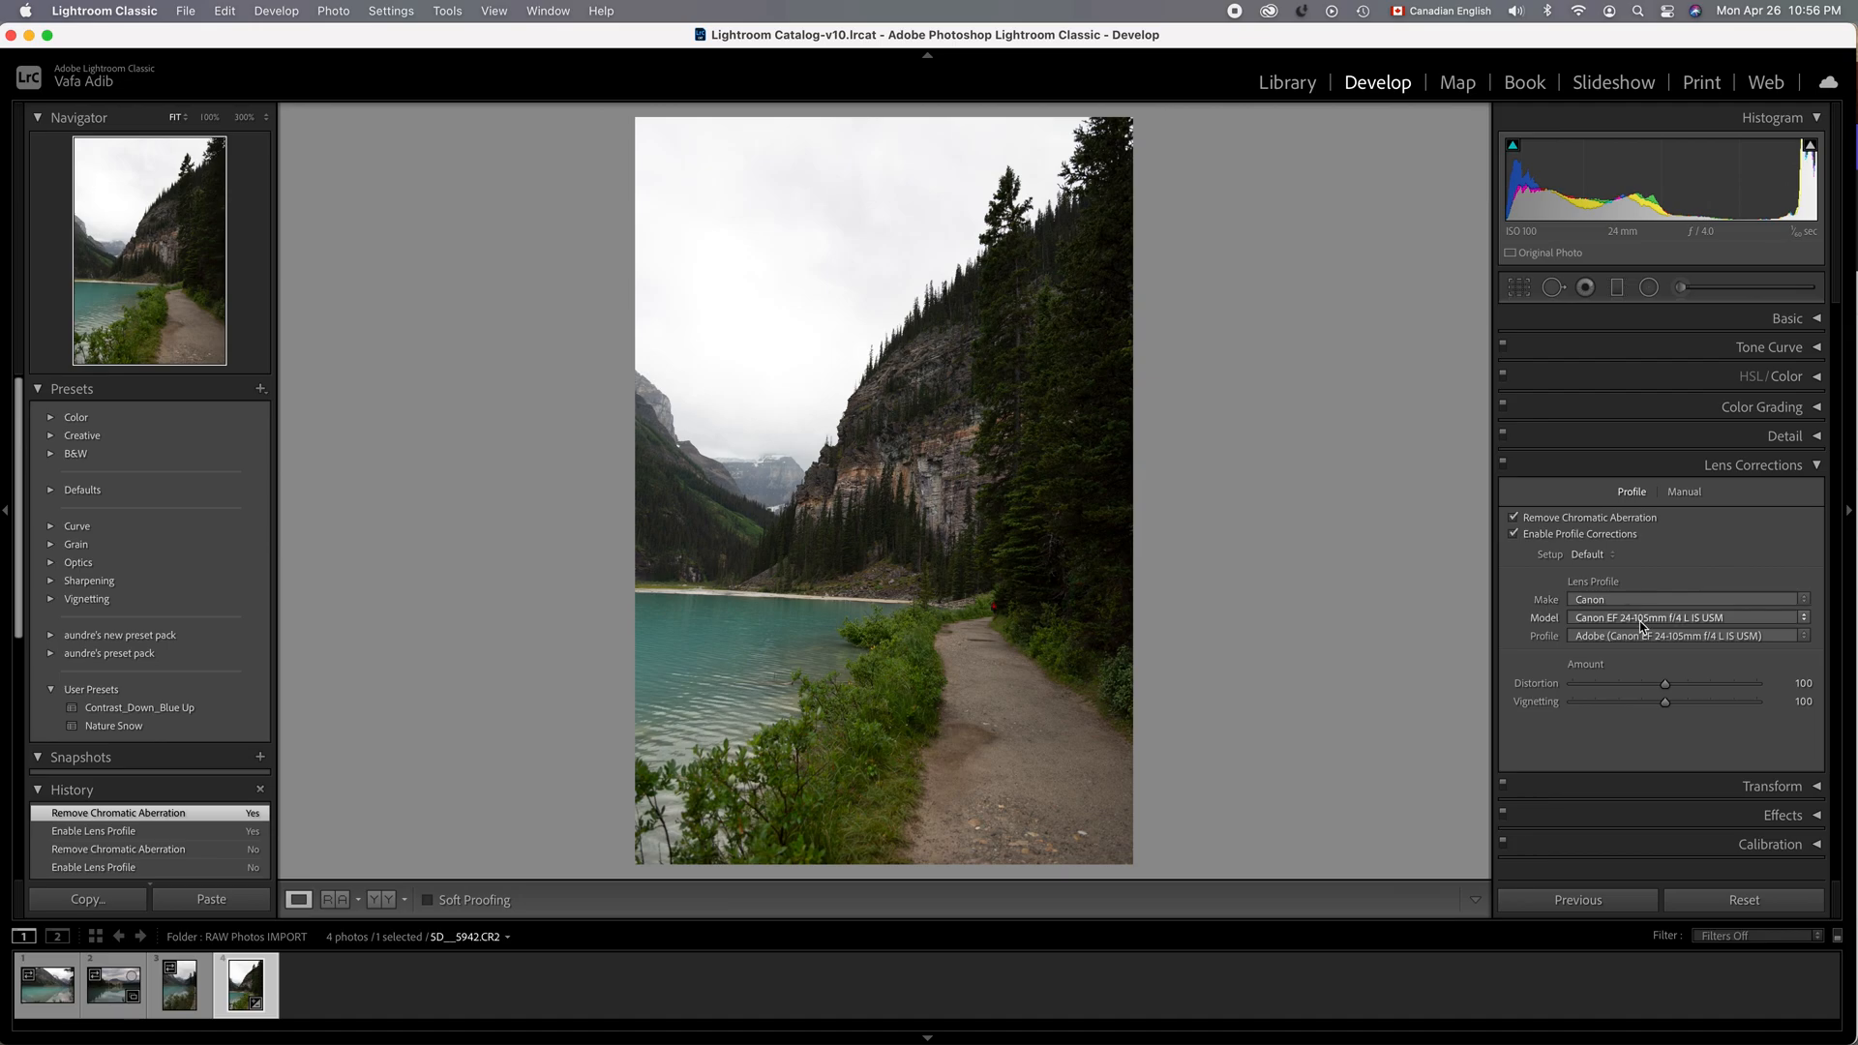
Step: Add a graduated filter running diagonally across the sky from its upper-left area towards the cliff
{"action": "left_click", "coordinate": [1776, 467]}
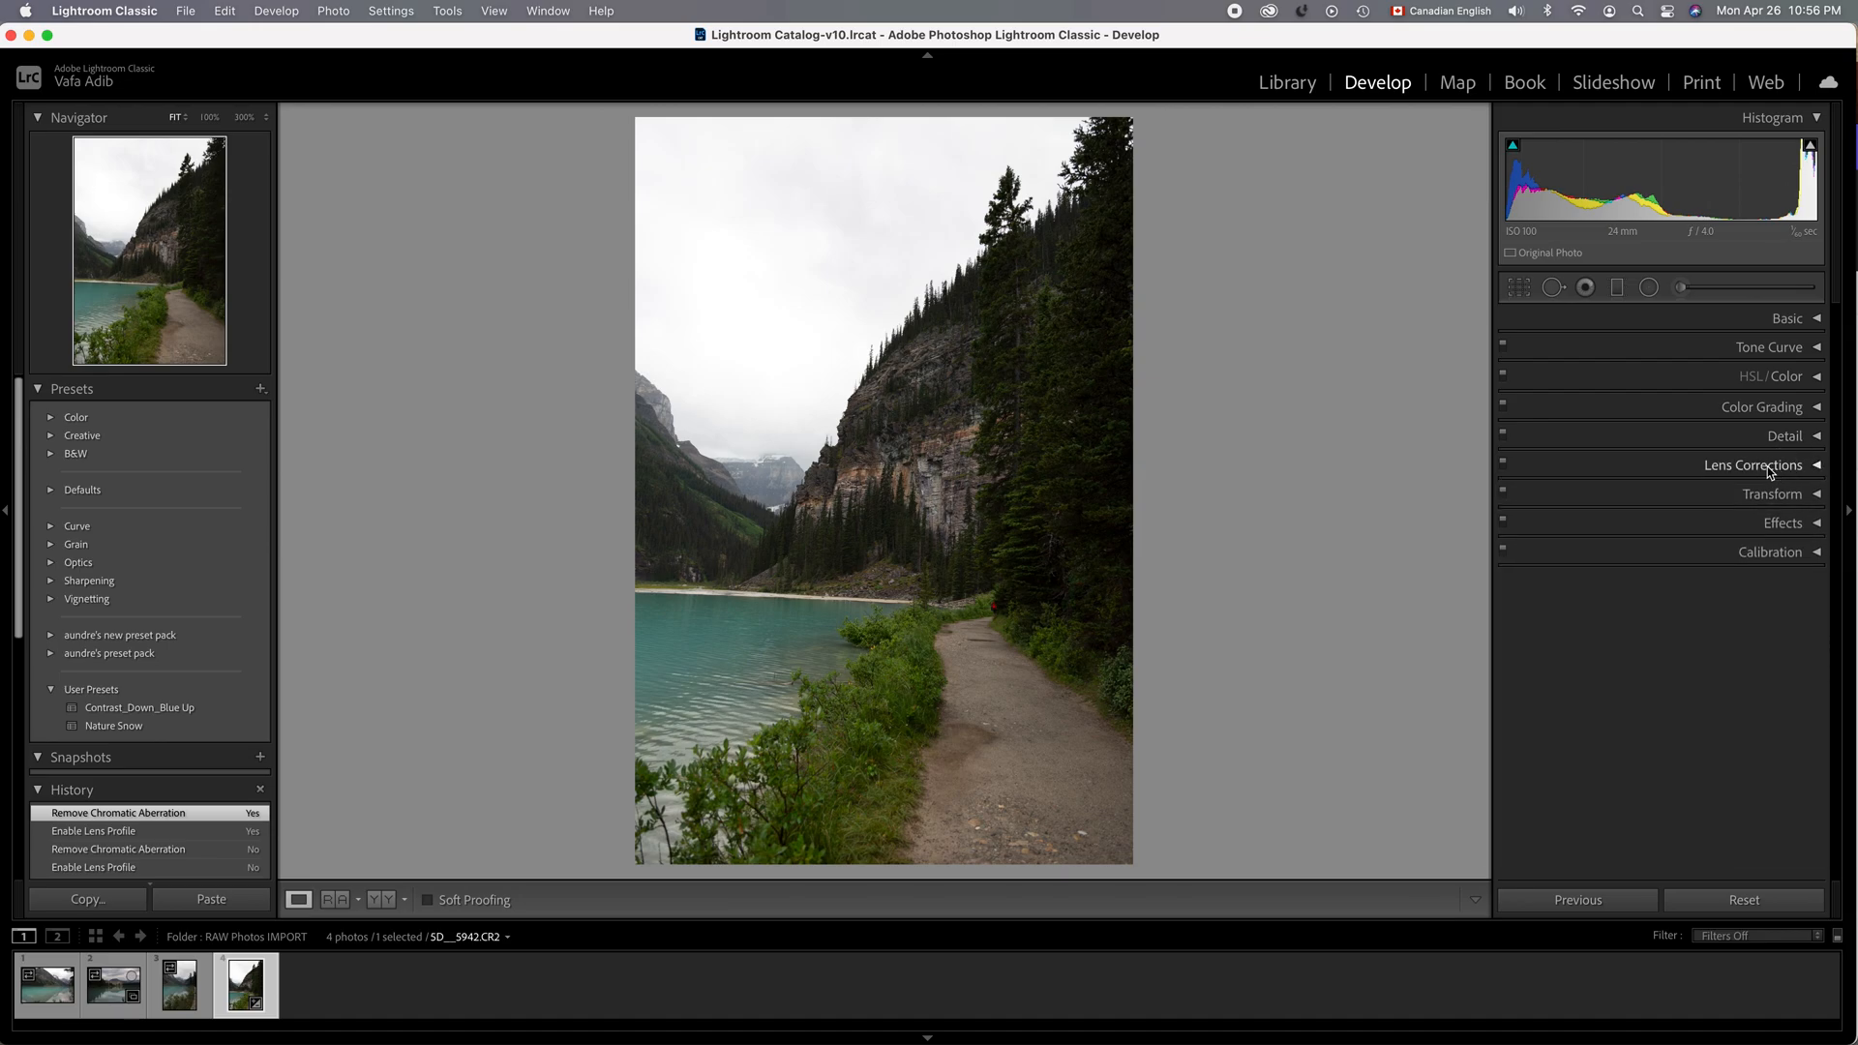
{"action": "left_click", "coordinate": [1789, 325]}
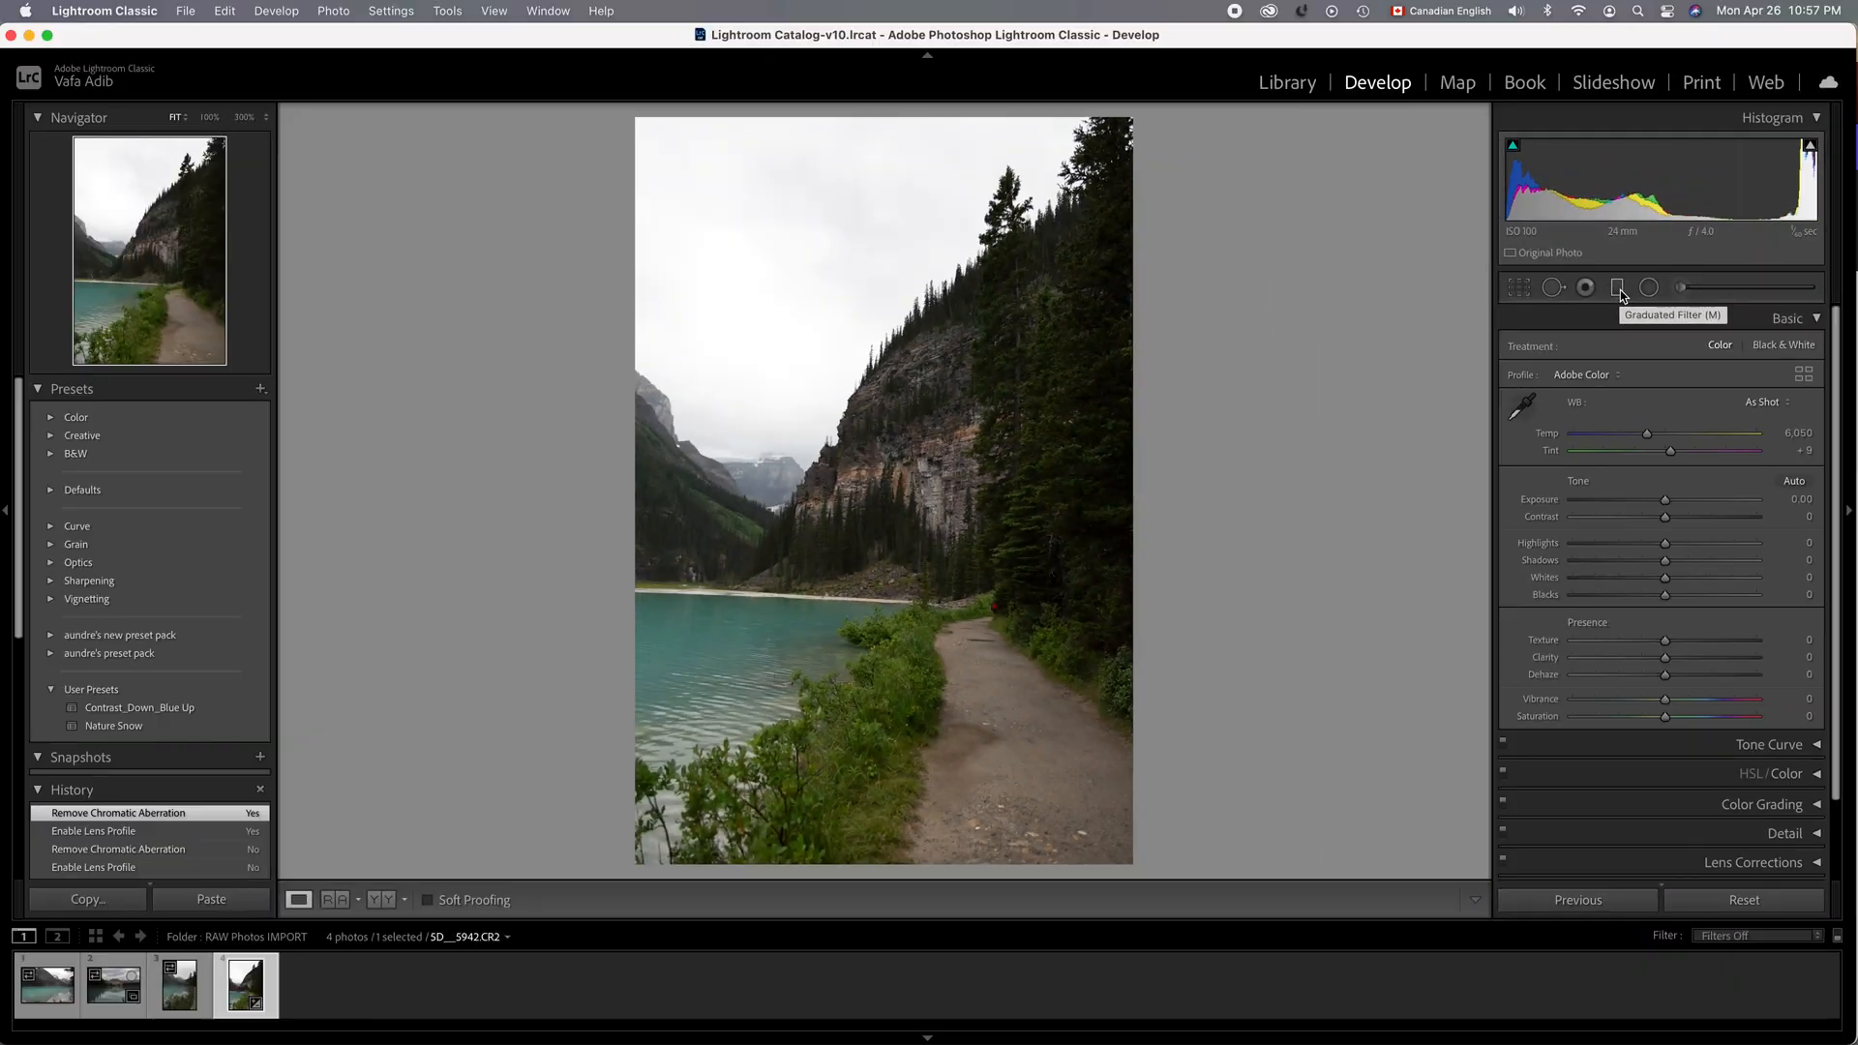
{"action": "left_click", "coordinate": [1617, 287]}
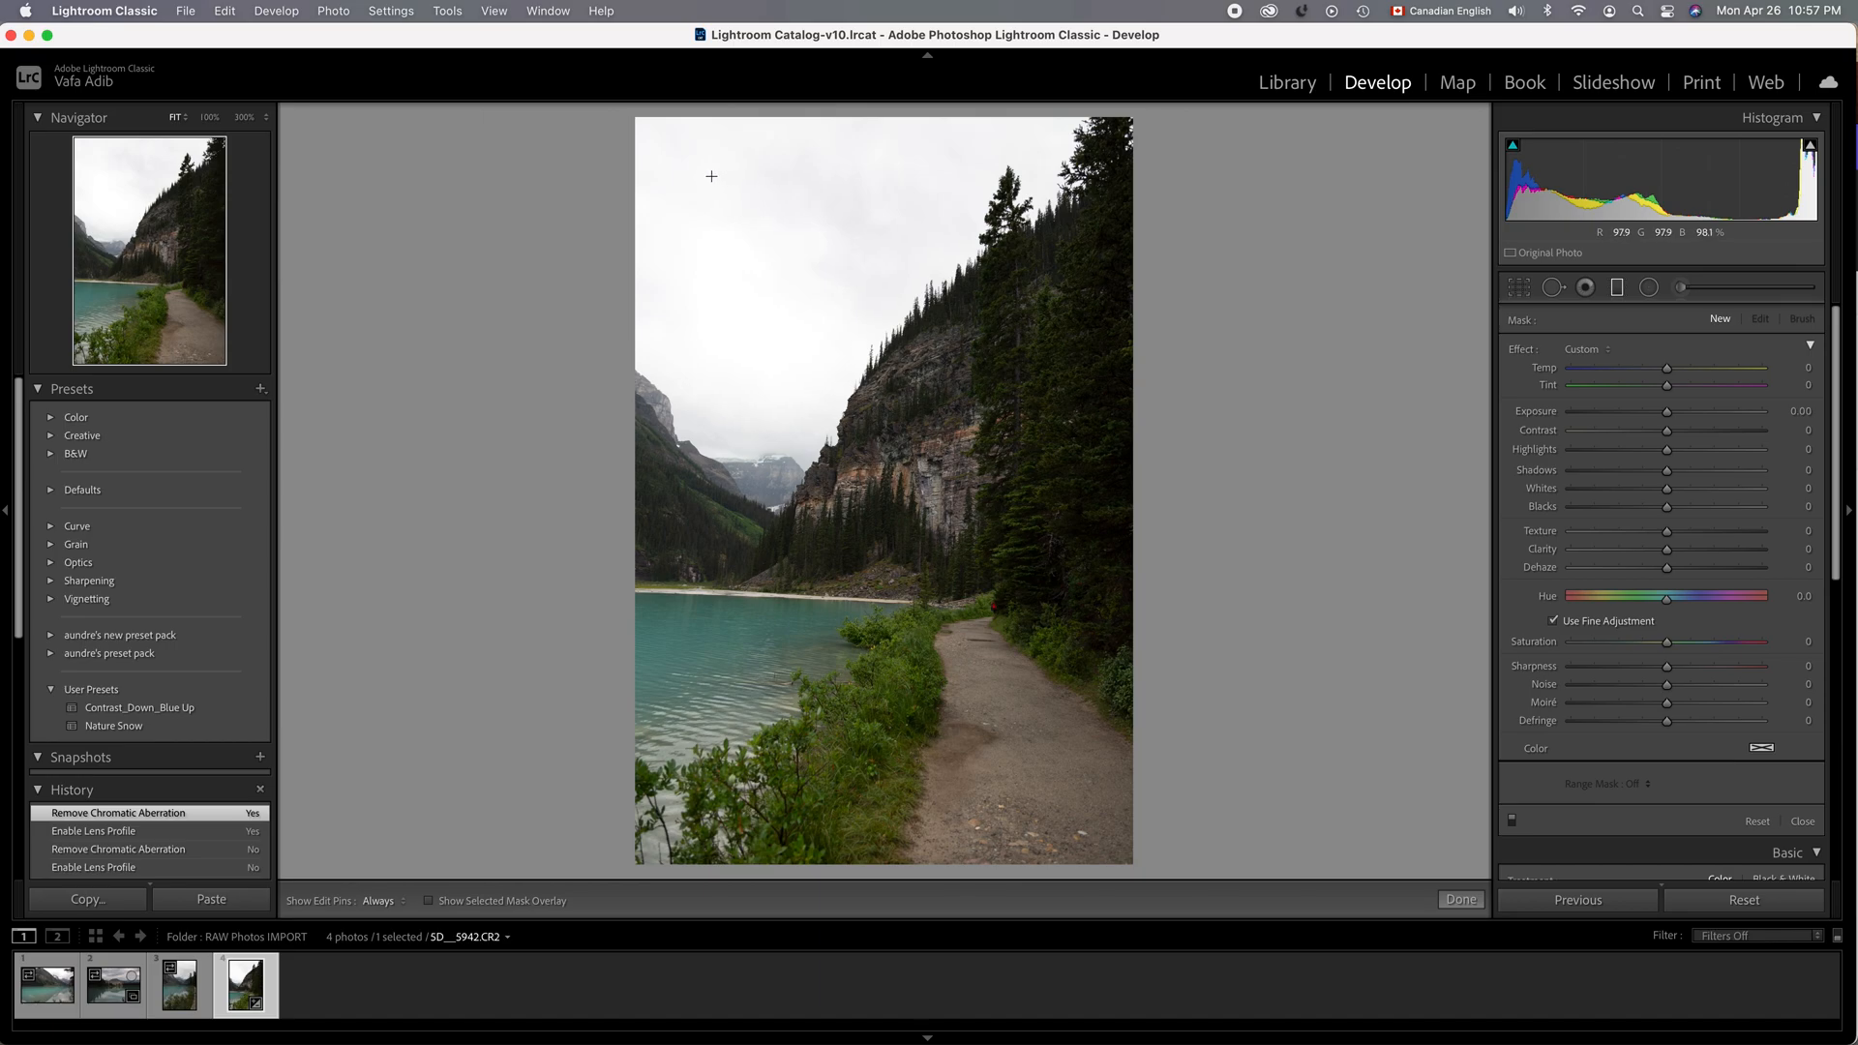
{"action": "left_click_drag", "start_coordinate": [709, 177], "coordinate": [882, 384]}
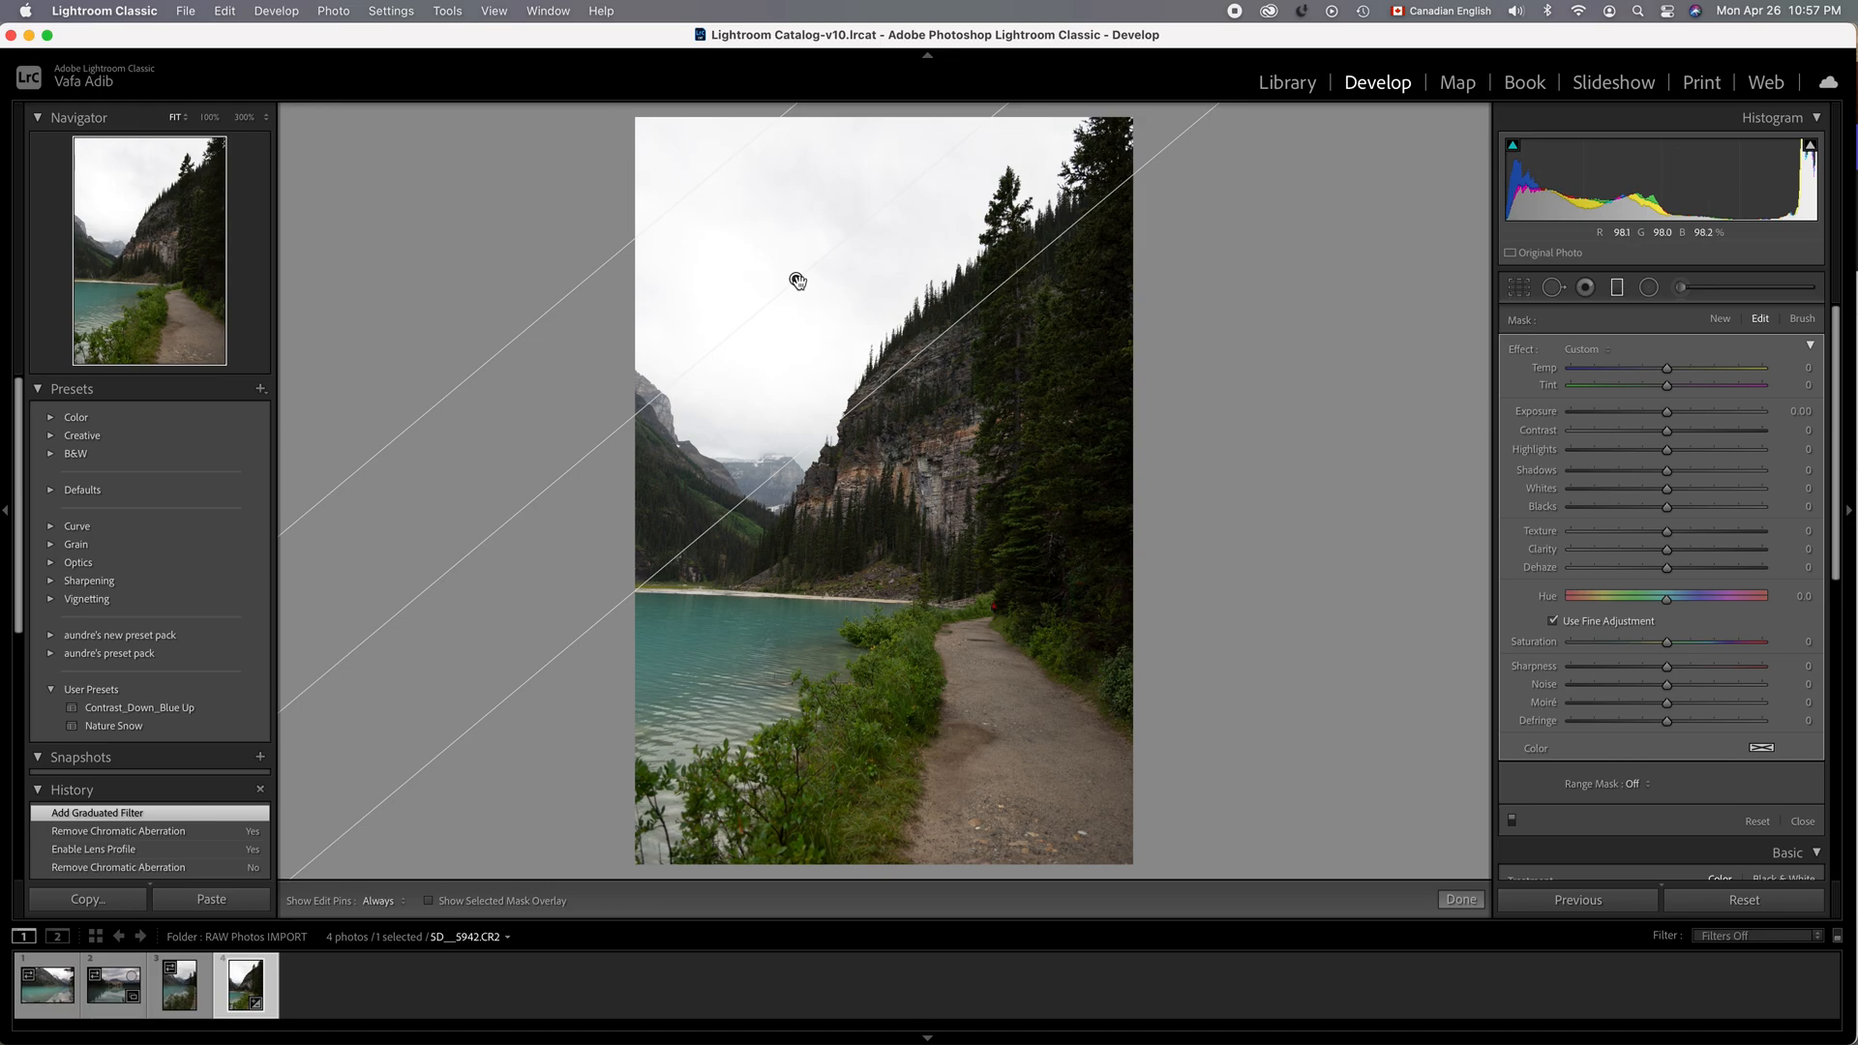
Step: Shift the graduated filter slightly to the left and rotate it so its edge follows the slope of the mountain
{"action": "mouse_move", "coordinate": [797, 279]}
{"action": "left_mouse_down"}
{"action": "mouse_move", "coordinate": [833, 353]}
{"action": "mouse_move", "coordinate": [746, 278]}
{"action": "mouse_move", "coordinate": [809, 324]}
{"action": "mouse_move", "coordinate": [777, 282]}
{"action": "left_mouse_up"}
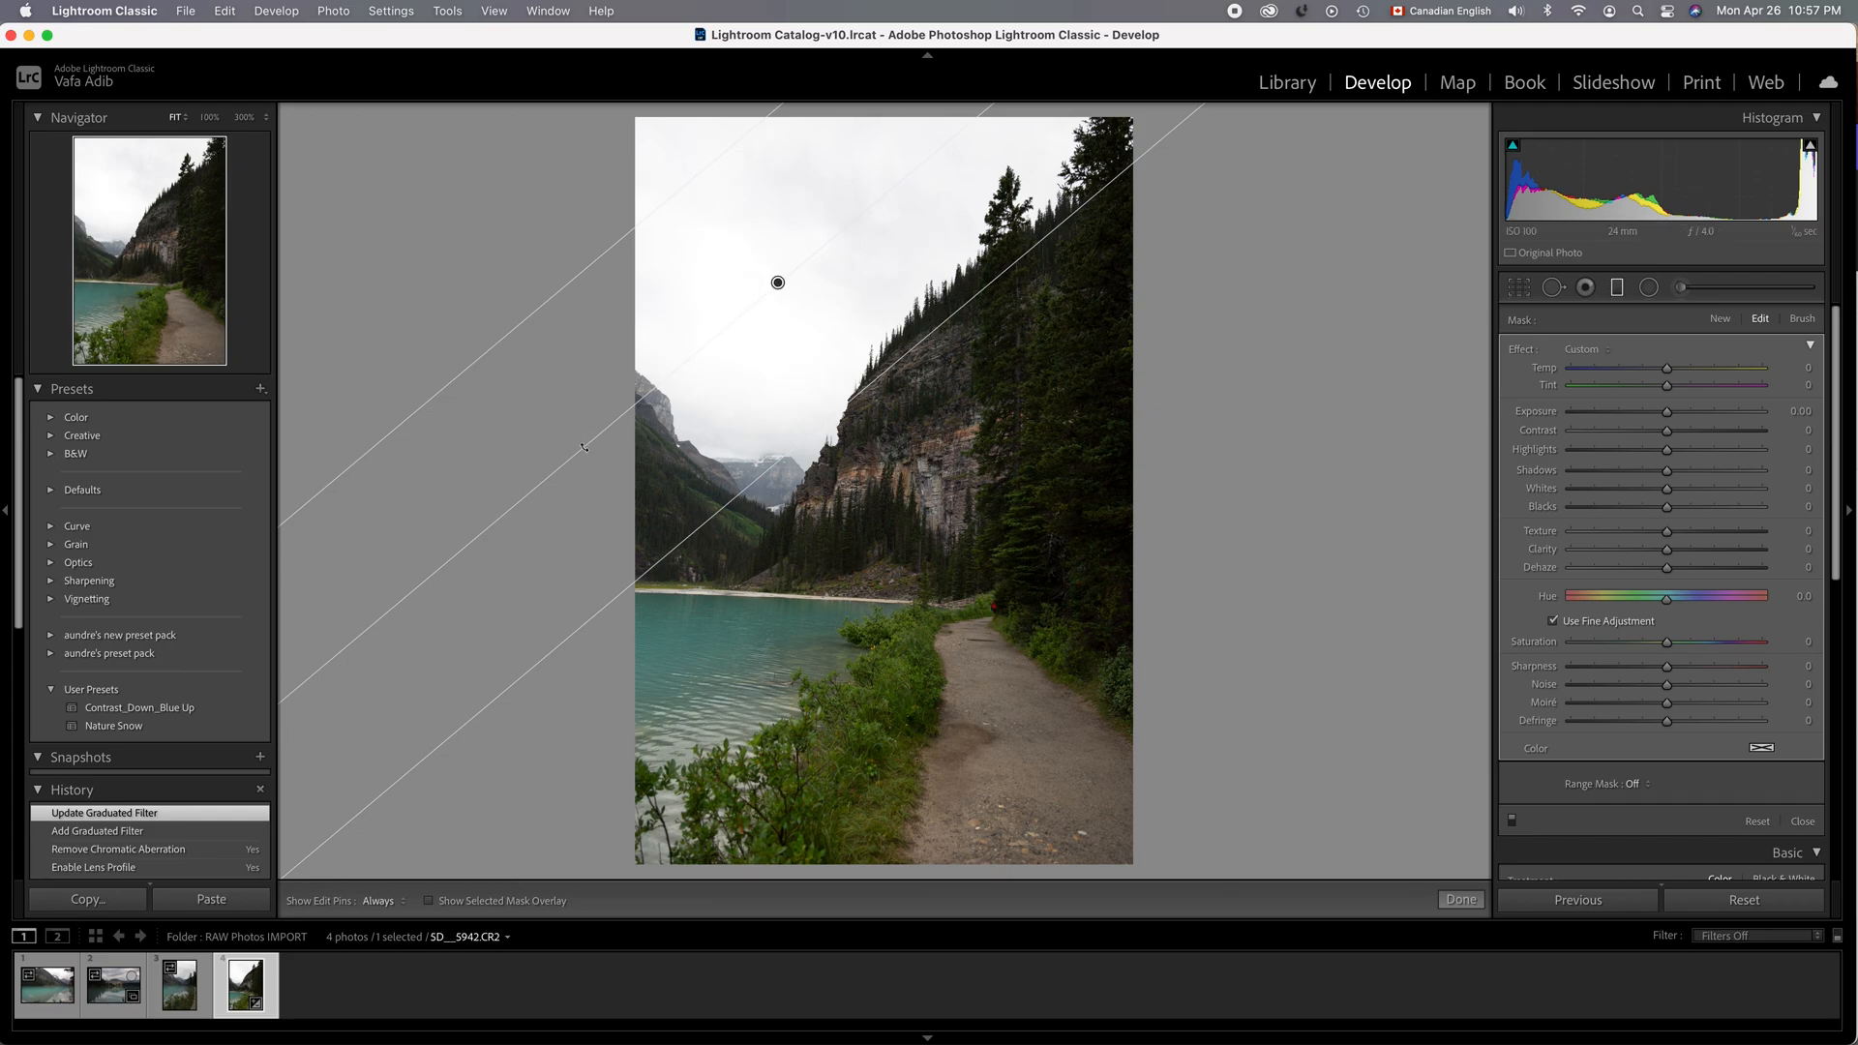
{"action": "left_click_drag", "start_coordinate": [574, 453], "coordinate": [587, 452]}
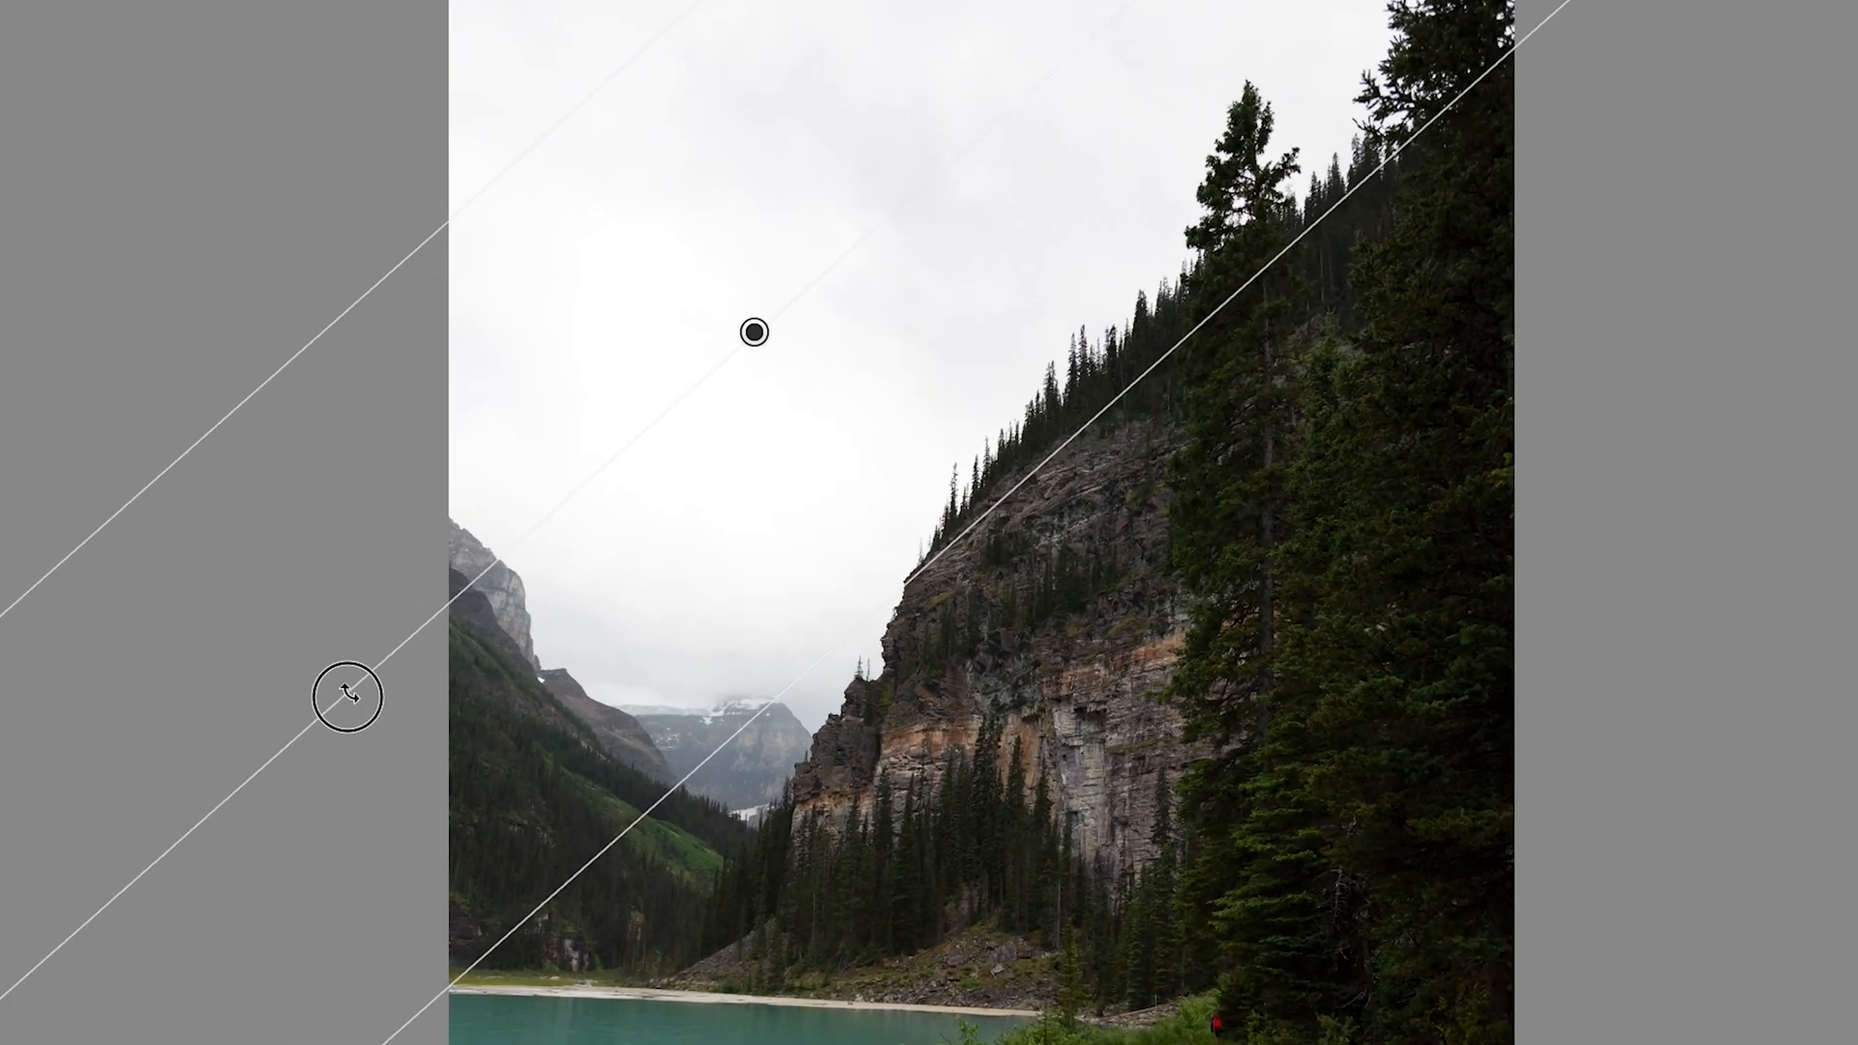
{"action": "left_click_drag", "start_coordinate": [348, 697], "coordinate": [361, 707]}
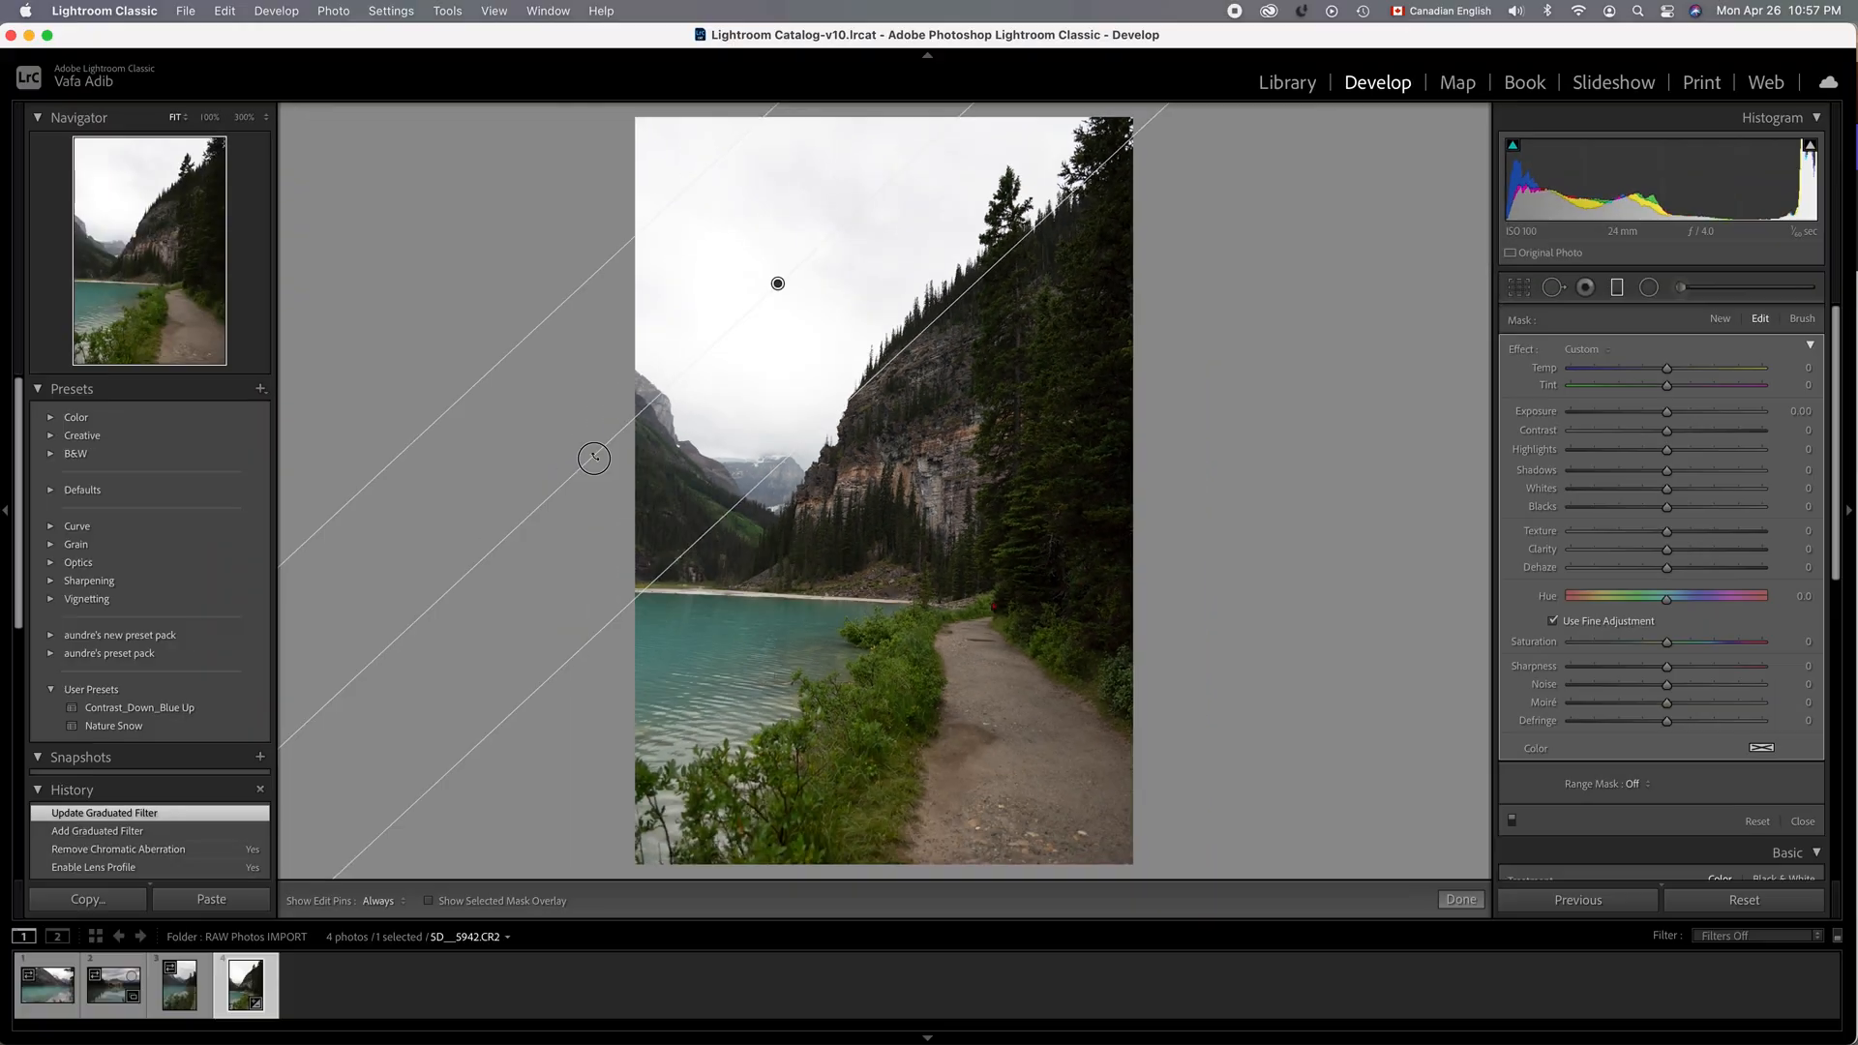
{"action": "left_click_drag", "start_coordinate": [594, 458], "coordinate": [593, 456]}
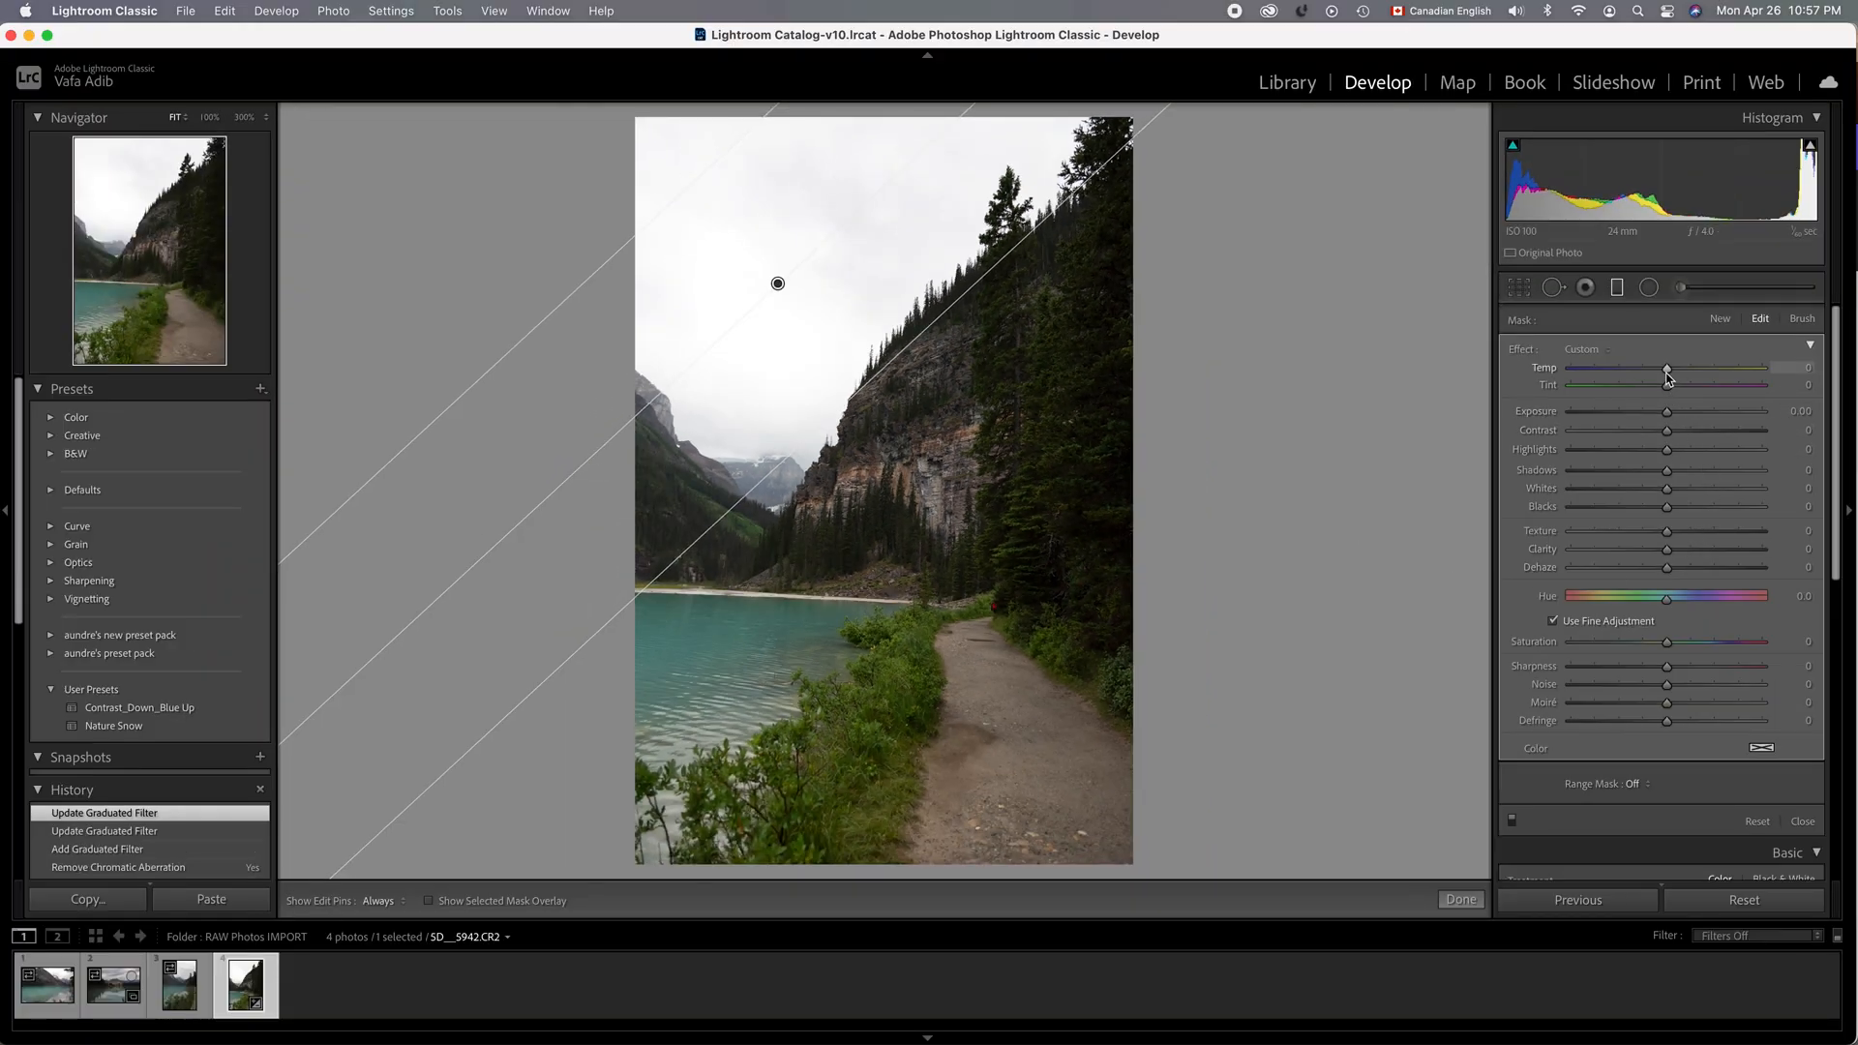
Step: Try Exposure −2.79, Contrast 70 and Highlights −65 on the graduated filter and reset its effect settings
{"action": "left_click_drag", "start_coordinate": [1667, 455], "coordinate": [1601, 411]}
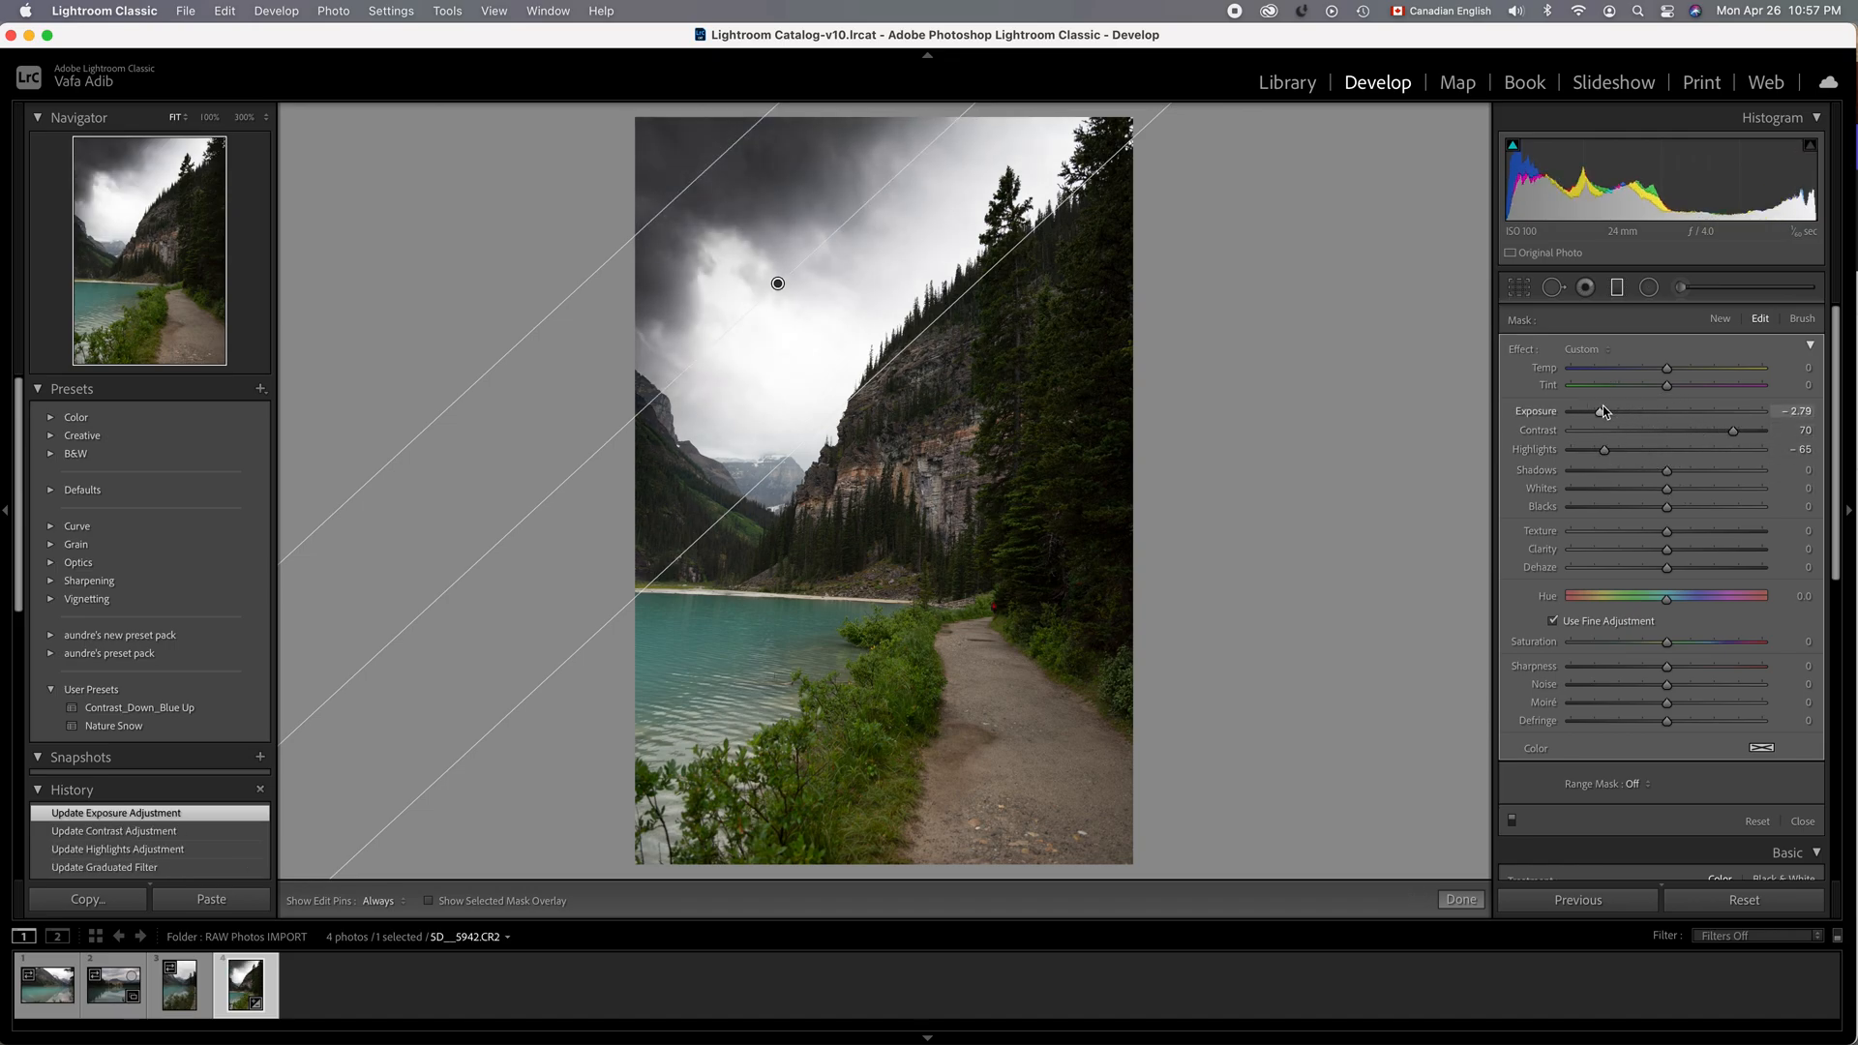
{"action": "double_click", "coordinate": [1518, 351]}
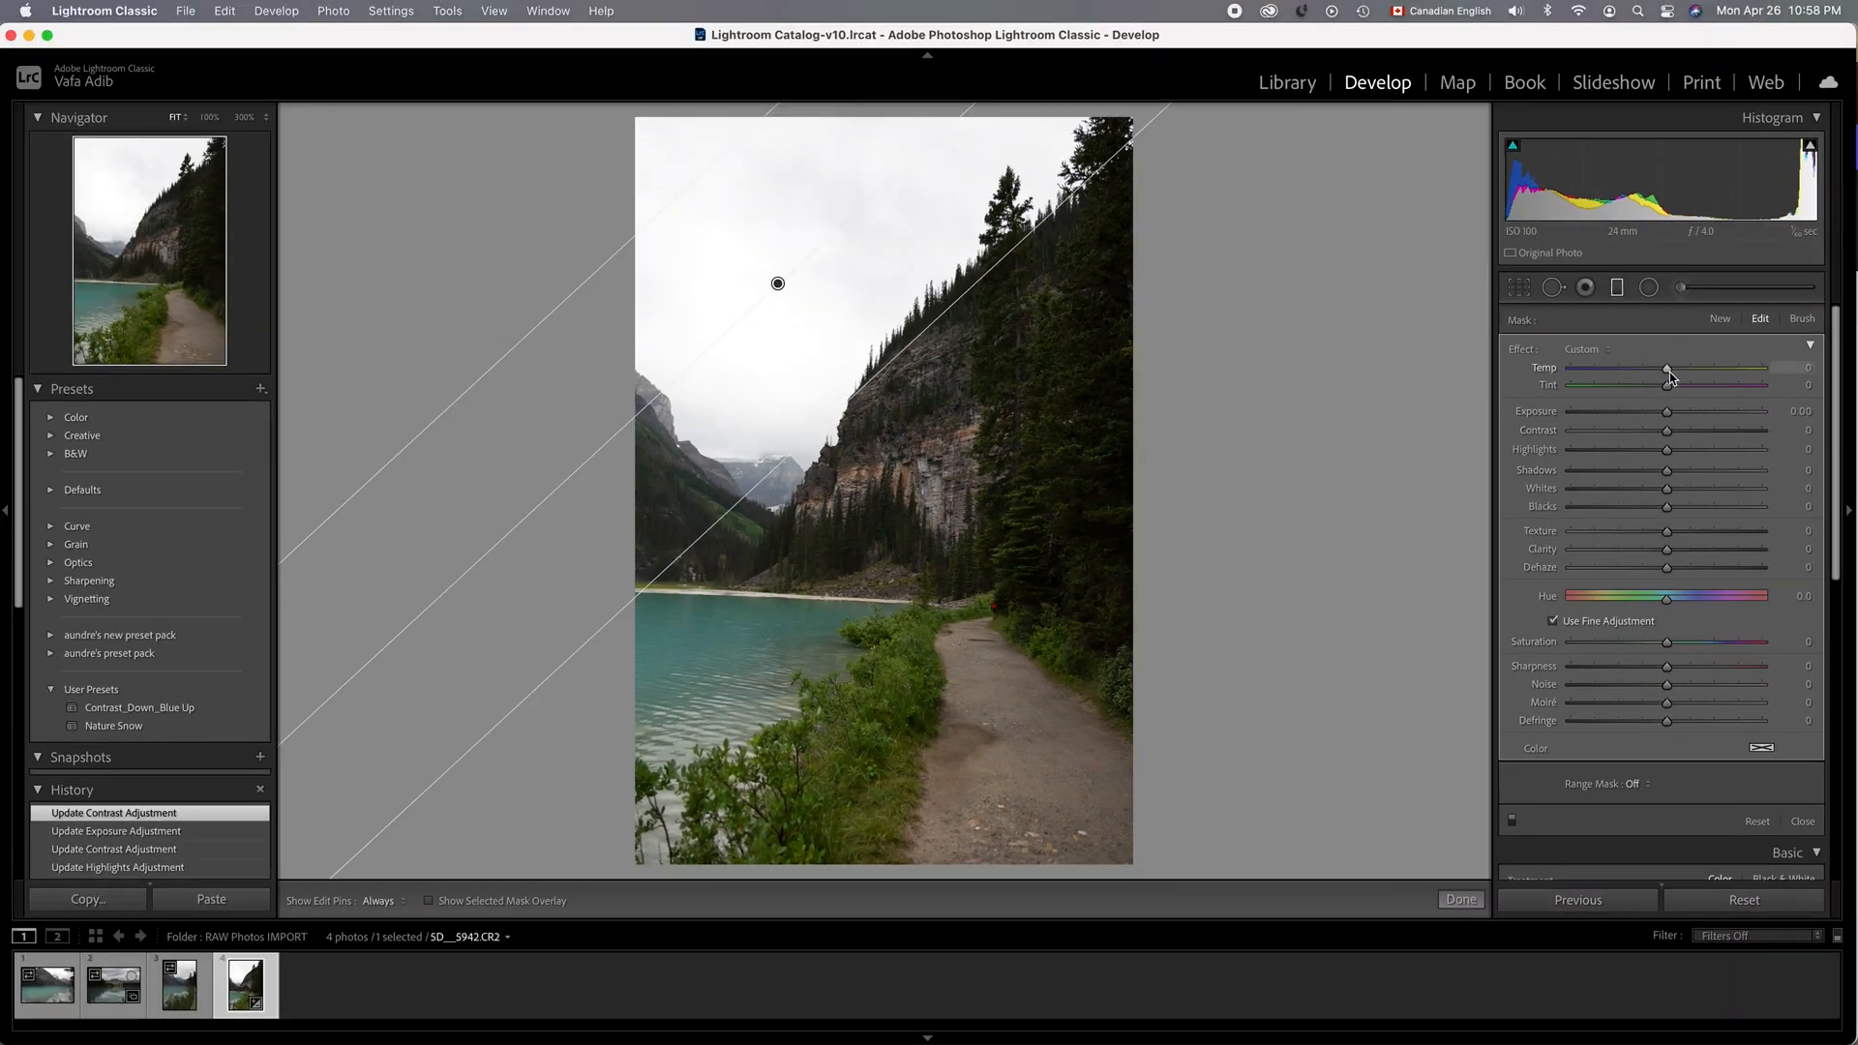
Step: Darken the sky filter with Exposure −3.23, raise Contrast slightly, and slightly lower Highlights, Shadows and Whites
{"action": "left_click_drag", "start_coordinate": [1669, 418], "coordinate": [1594, 421]}
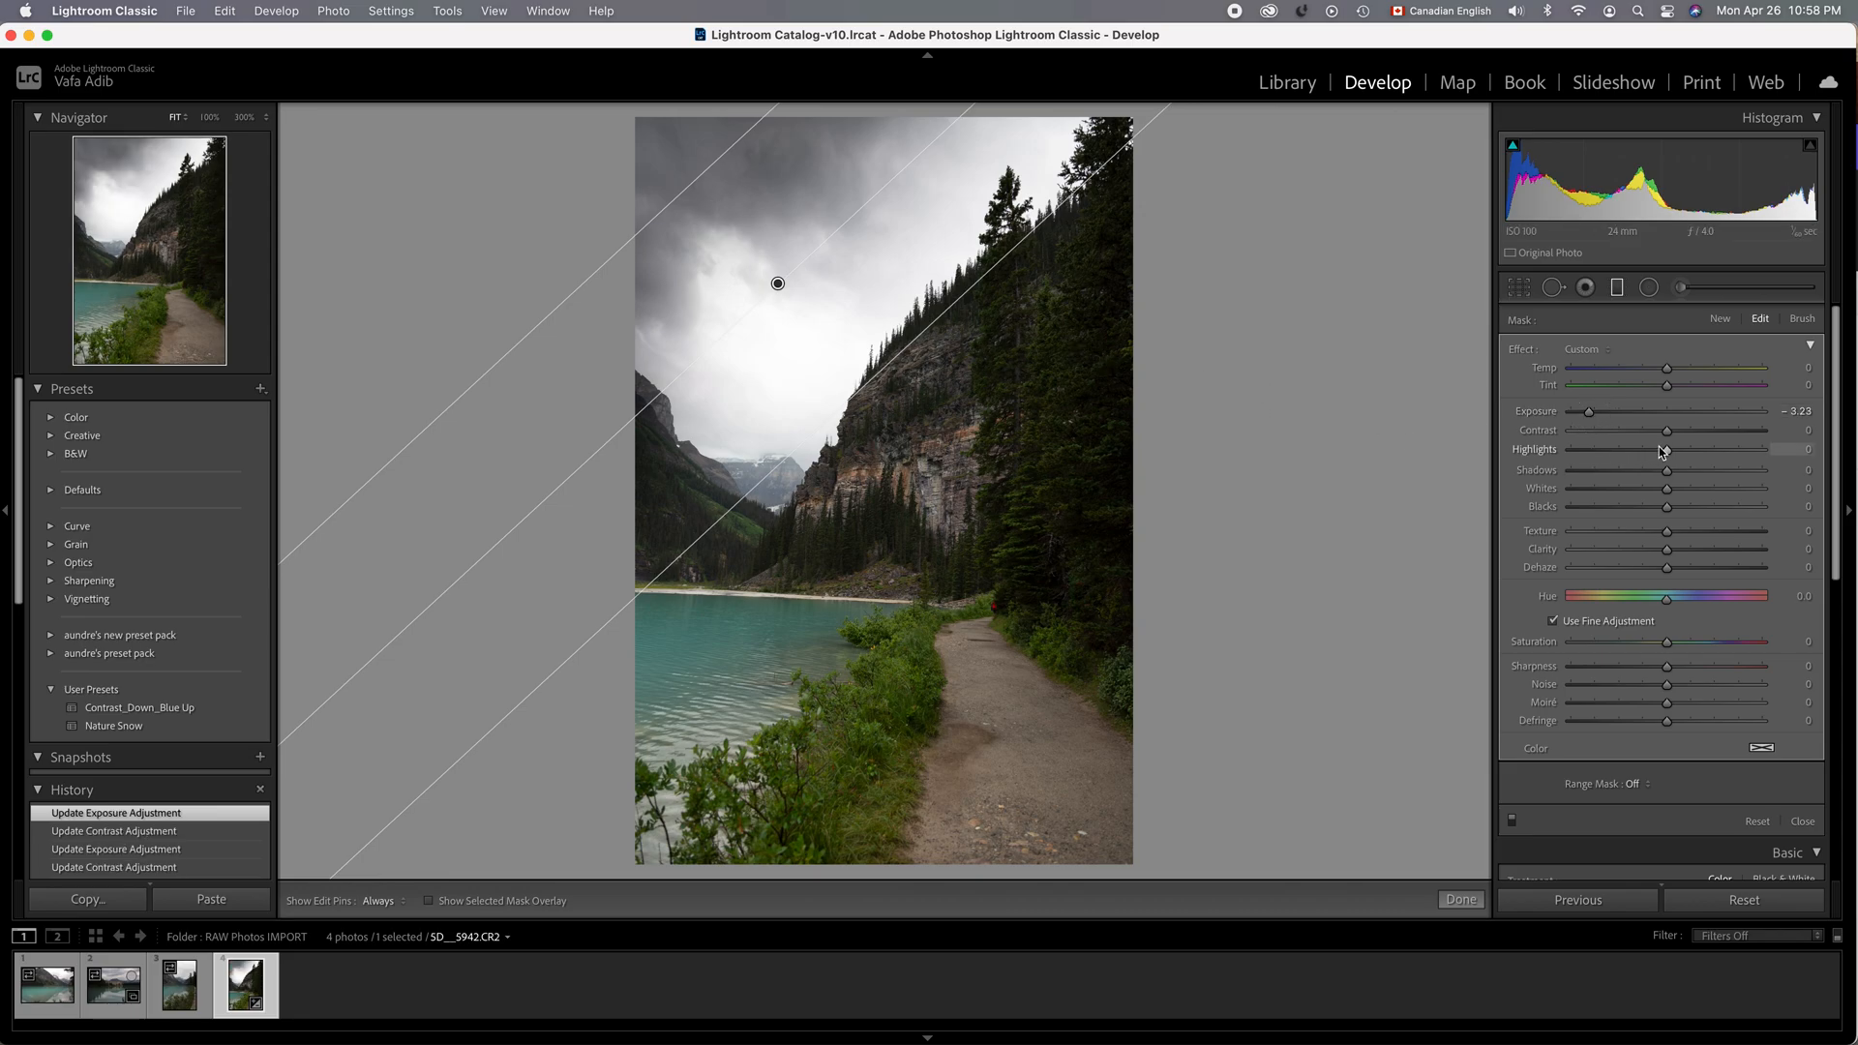
{"action": "mouse_move", "coordinate": [1667, 431]}
{"action": "left_mouse_down"}
{"action": "mouse_move", "coordinate": [1694, 440]}
{"action": "mouse_move", "coordinate": [1654, 455]}
{"action": "left_mouse_up"}
{"action": "left_click_drag", "start_coordinate": [1523, 376], "coordinate": [1544, 427]}
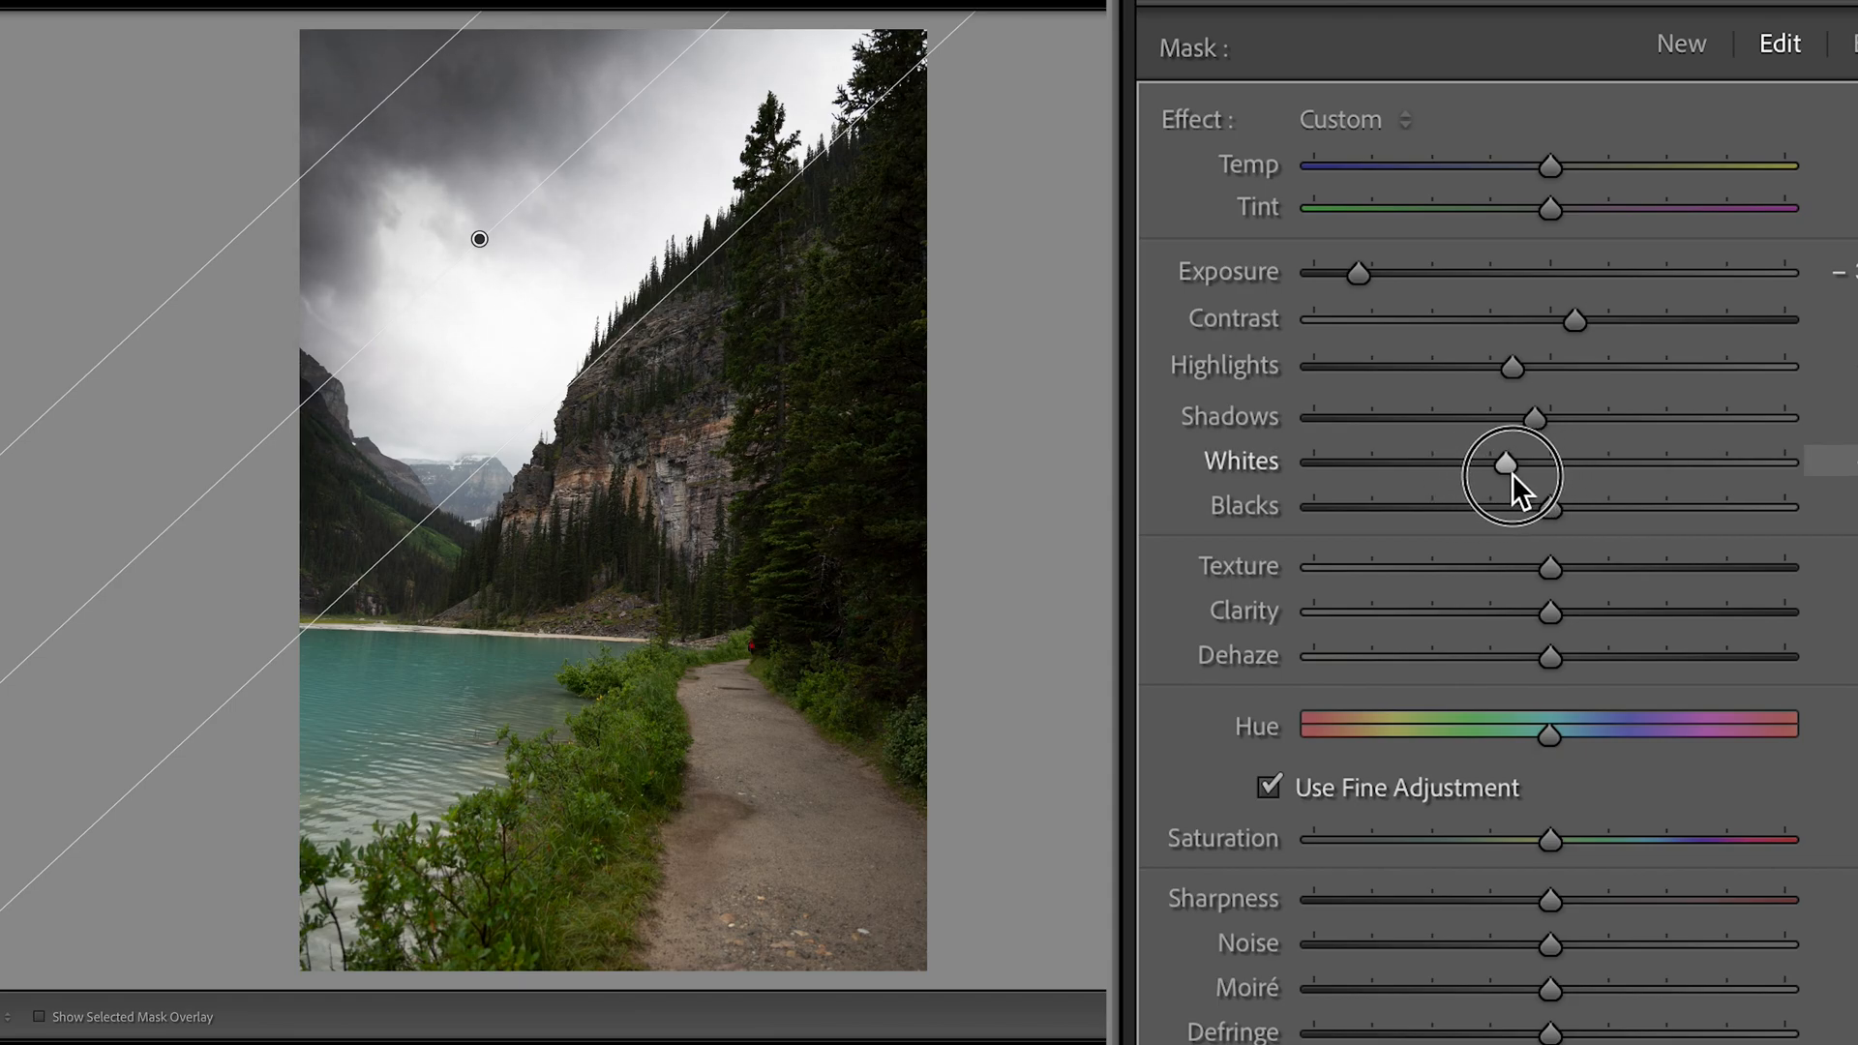
{"action": "left_click_drag", "start_coordinate": [1512, 473], "coordinate": [1511, 473]}
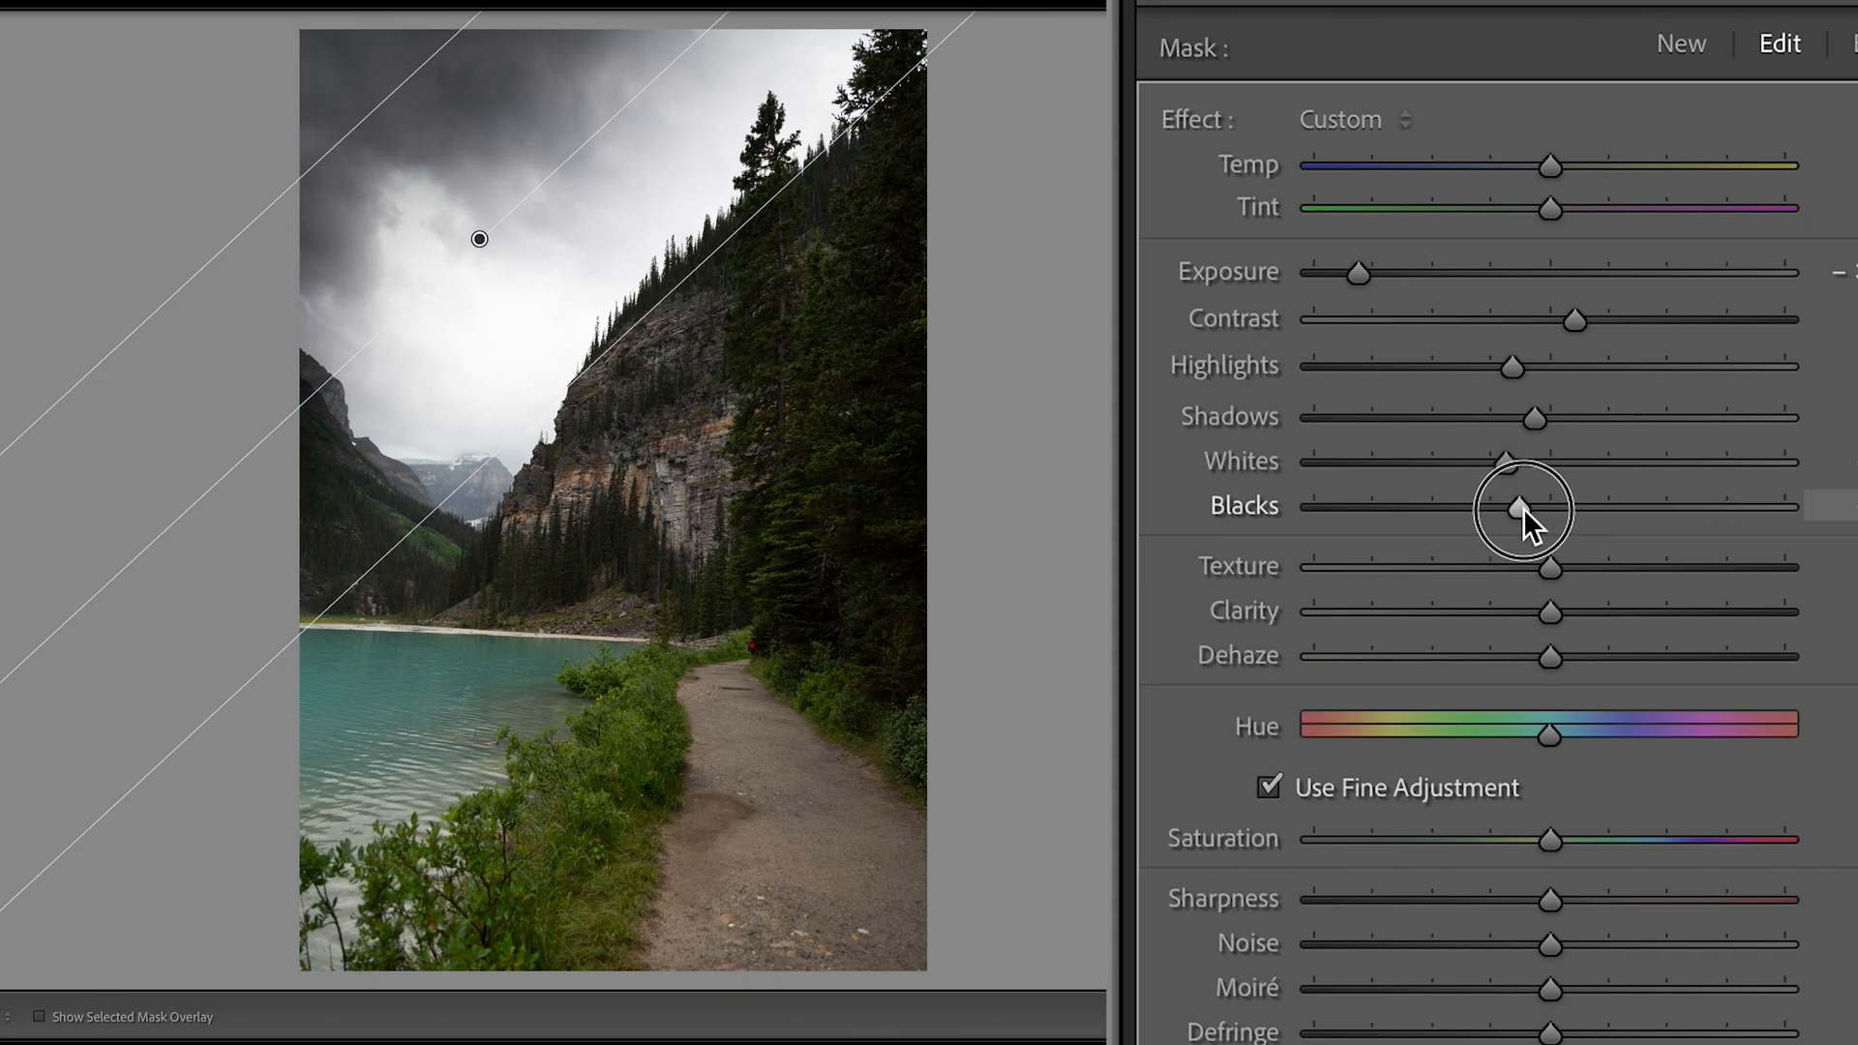
Step: Lower the filter's Blacks slightly, raise Texture and Clarity a little, and finish the graduated filter
{"action": "left_click_drag", "start_coordinate": [1529, 509], "coordinate": [1746, 566]}
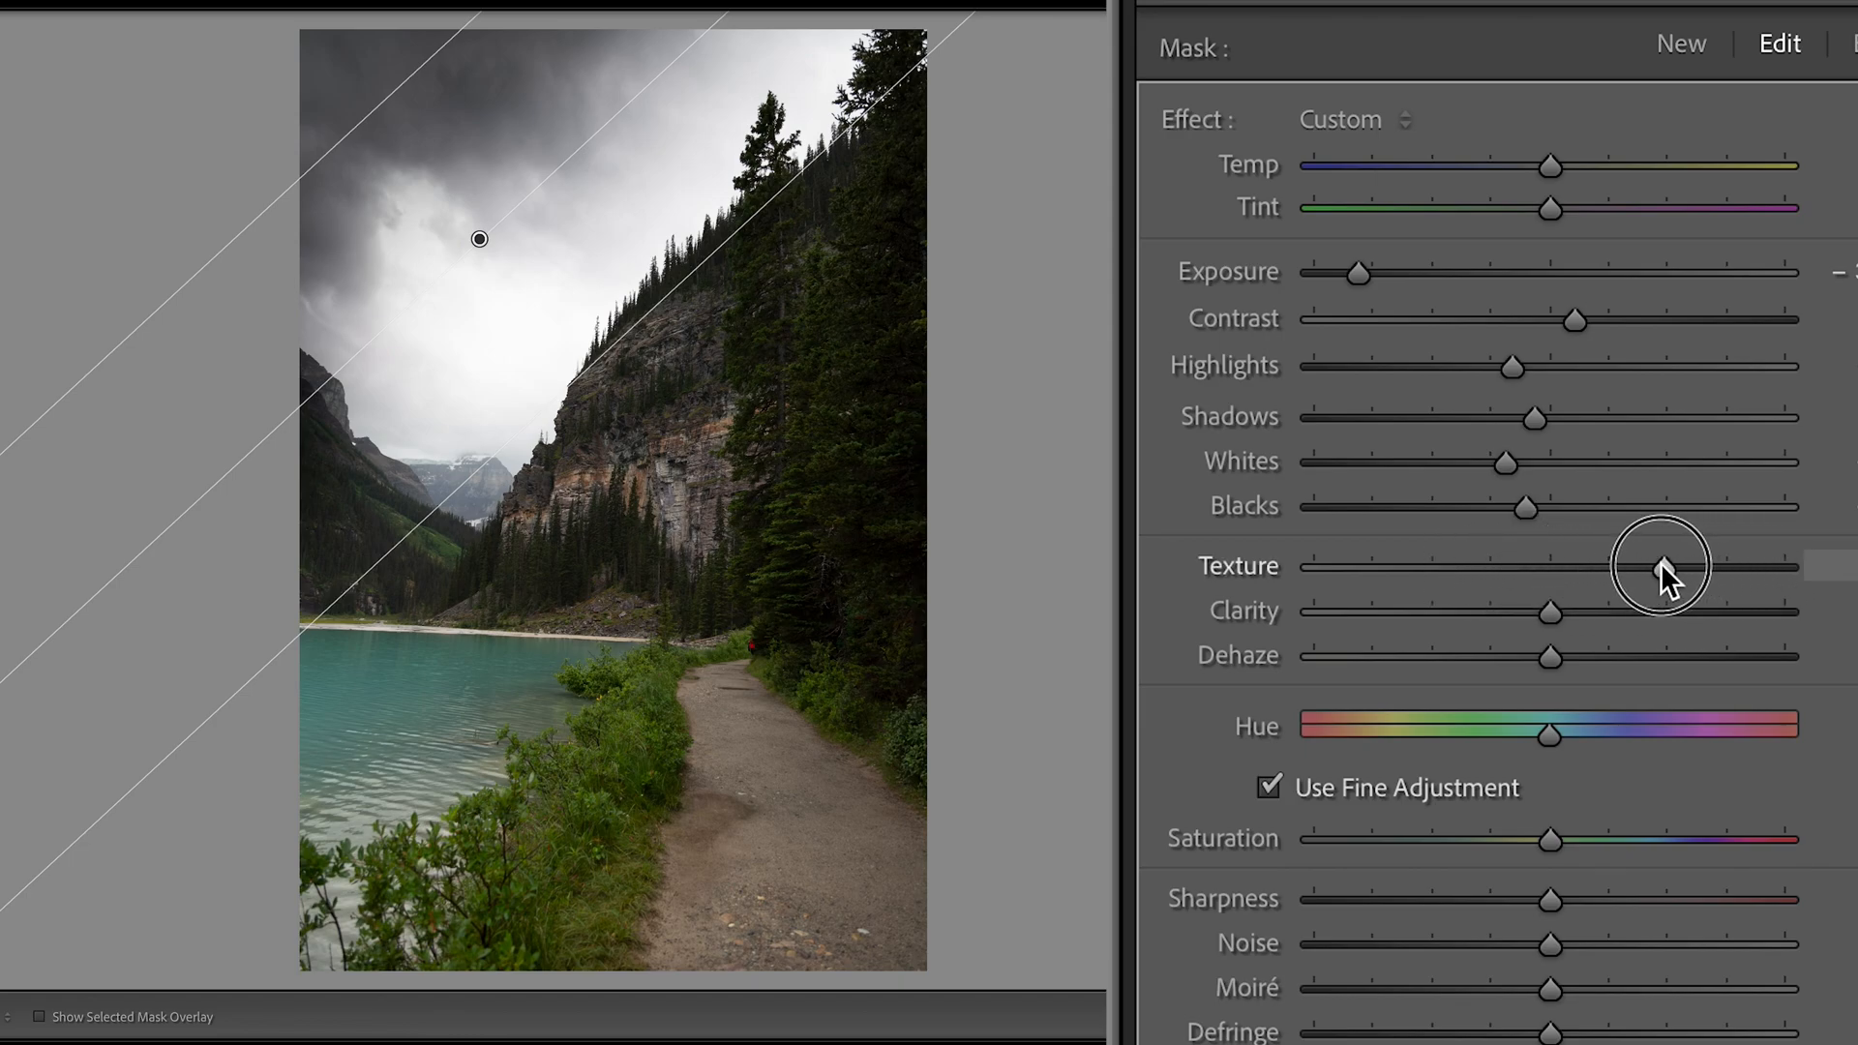
{"action": "left_click_drag", "start_coordinate": [1624, 565], "coordinate": [1613, 566]}
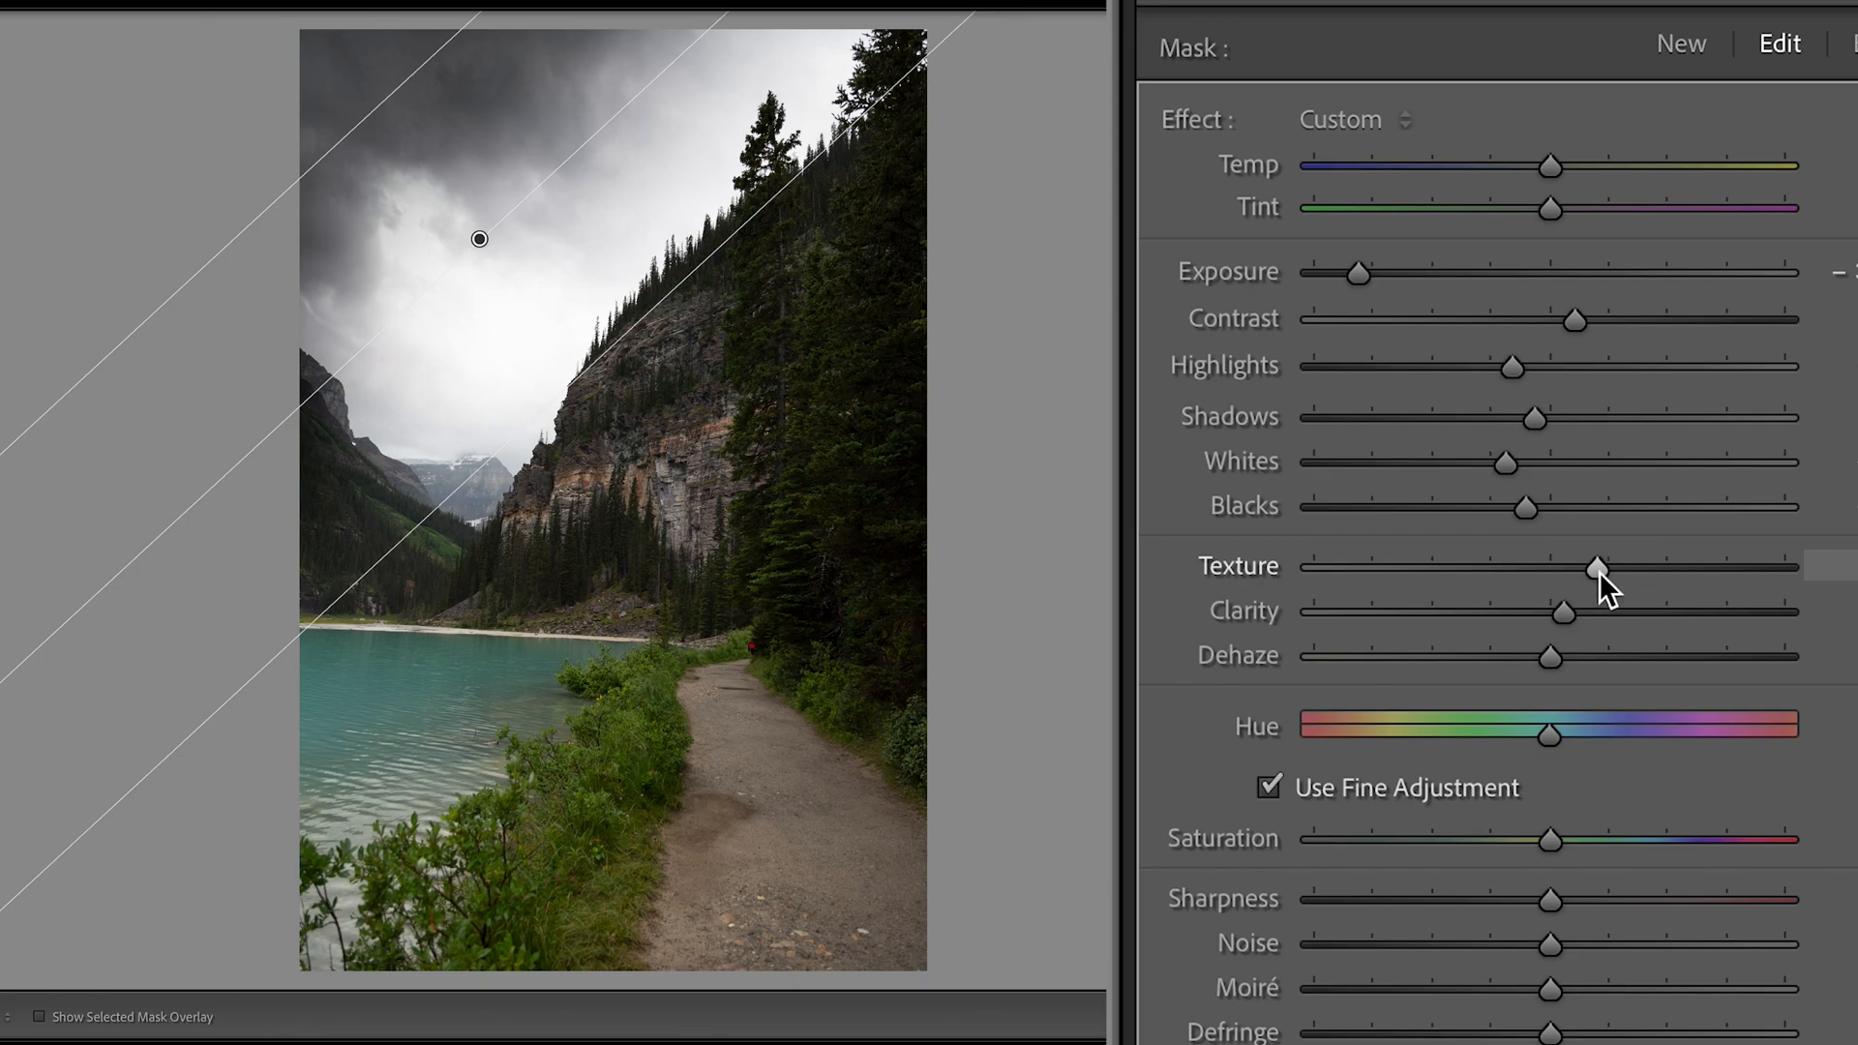
{"action": "mouse_move", "coordinate": [1581, 660]}
{"action": "left_mouse_down"}
{"action": "mouse_move", "coordinate": [1350, 658]}
{"action": "mouse_move", "coordinate": [1765, 660]}
{"action": "mouse_move", "coordinate": [1526, 658]}
{"action": "mouse_move", "coordinate": [1551, 656]}
{"action": "left_mouse_up"}
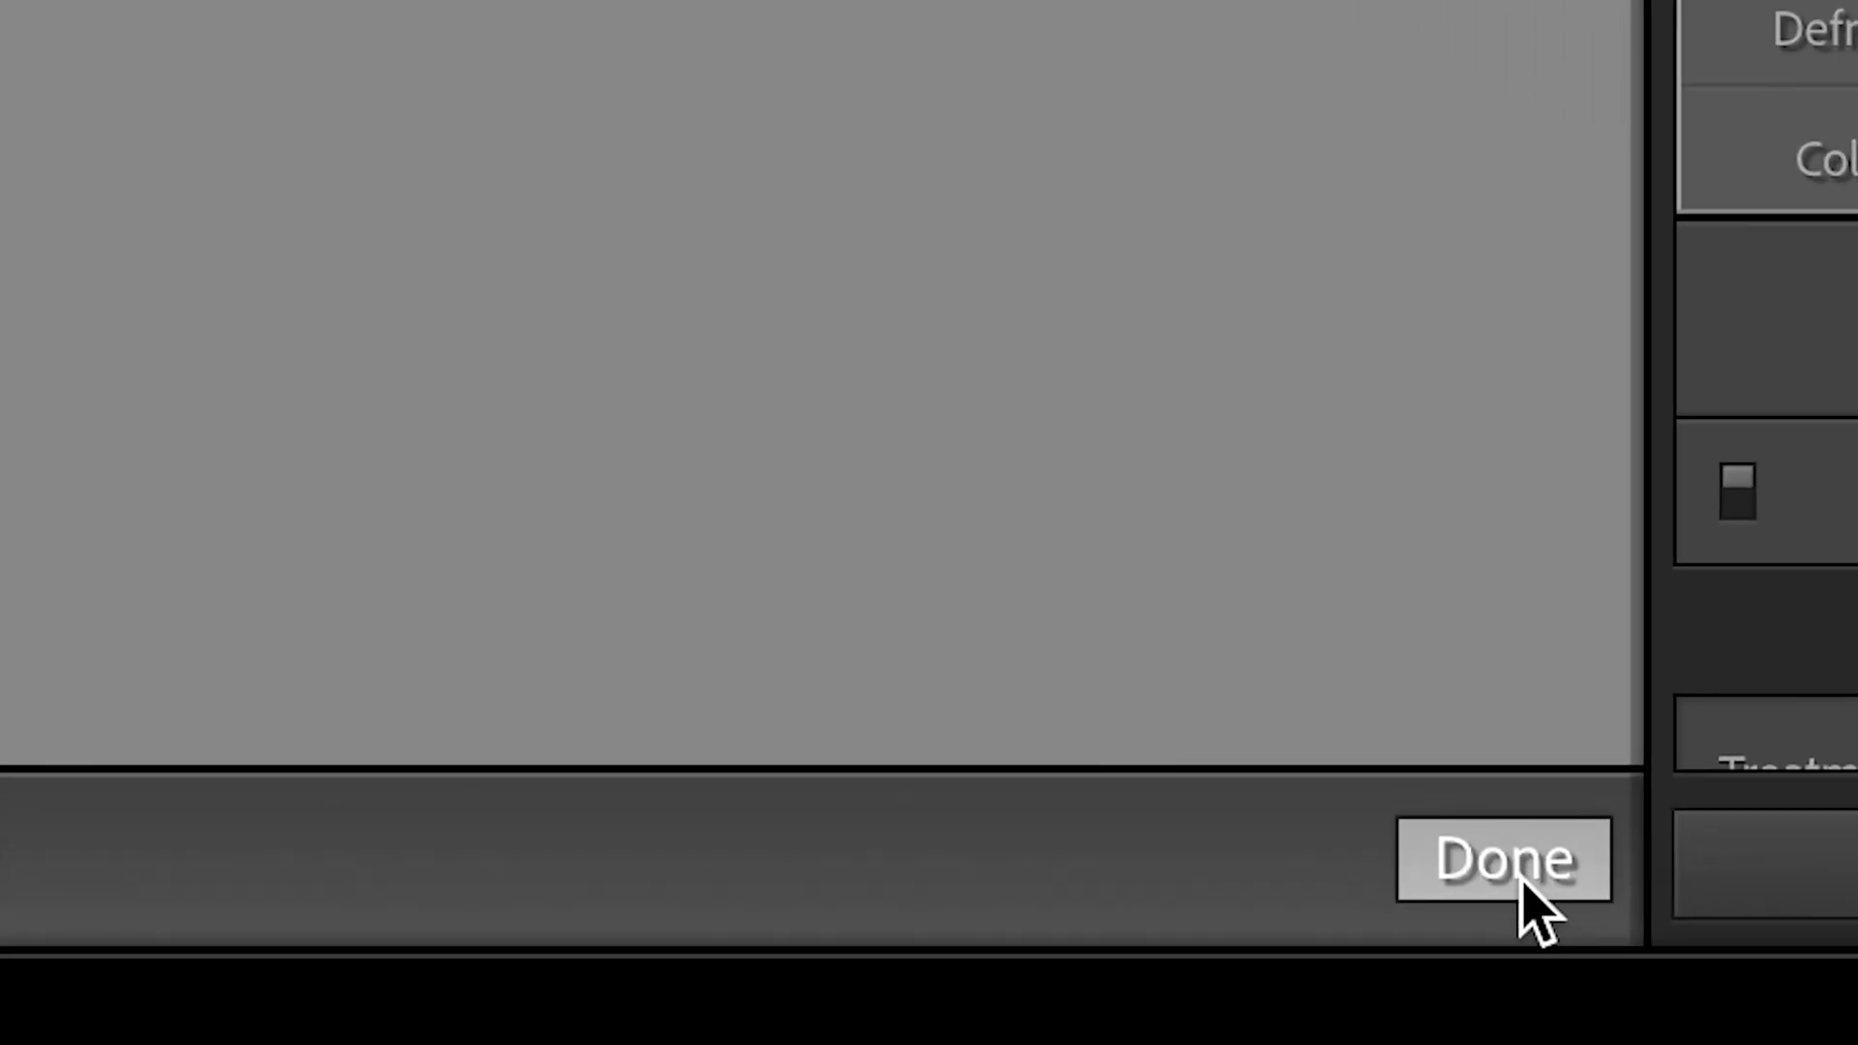
{"action": "left_click", "coordinate": [1521, 880]}
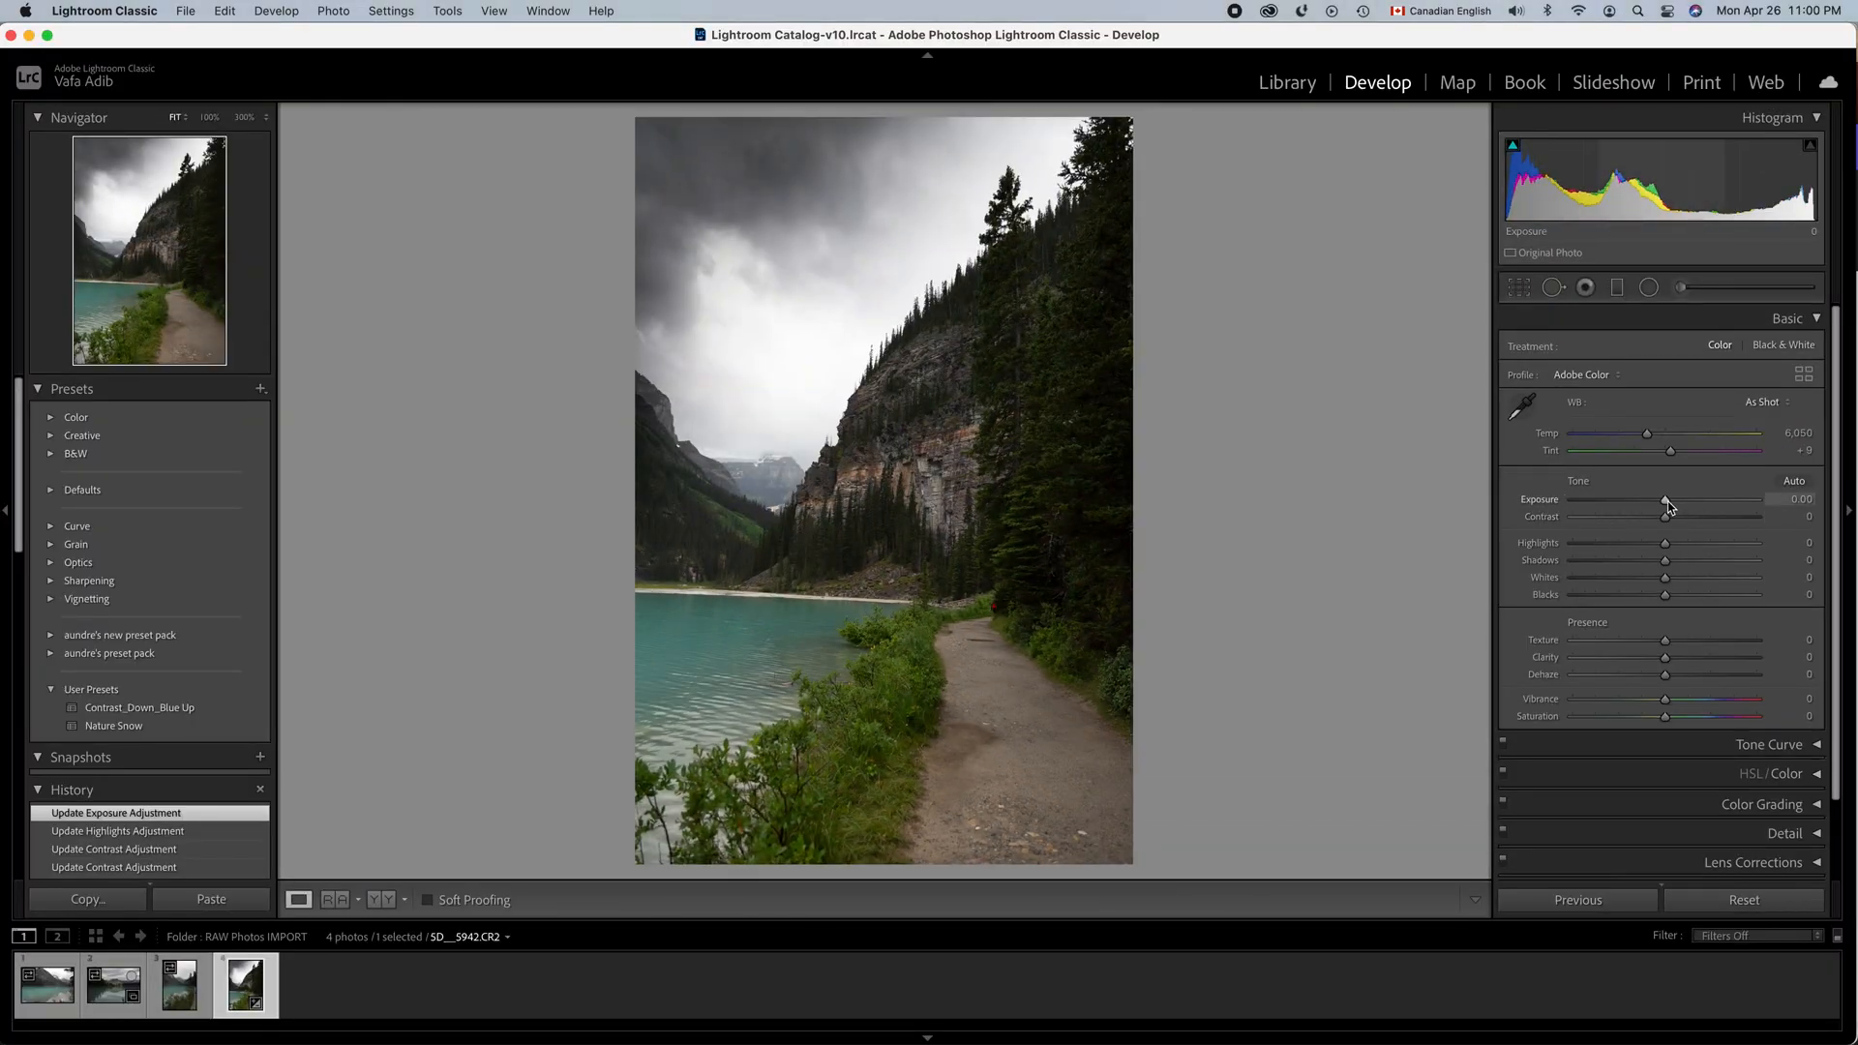
Step: Adjust the whole photo's tone with Highlights −44, Shadows +18, Whites −22 and Blacks −17
{"action": "left_click_drag", "start_coordinate": [1671, 548], "coordinate": [1626, 546]}
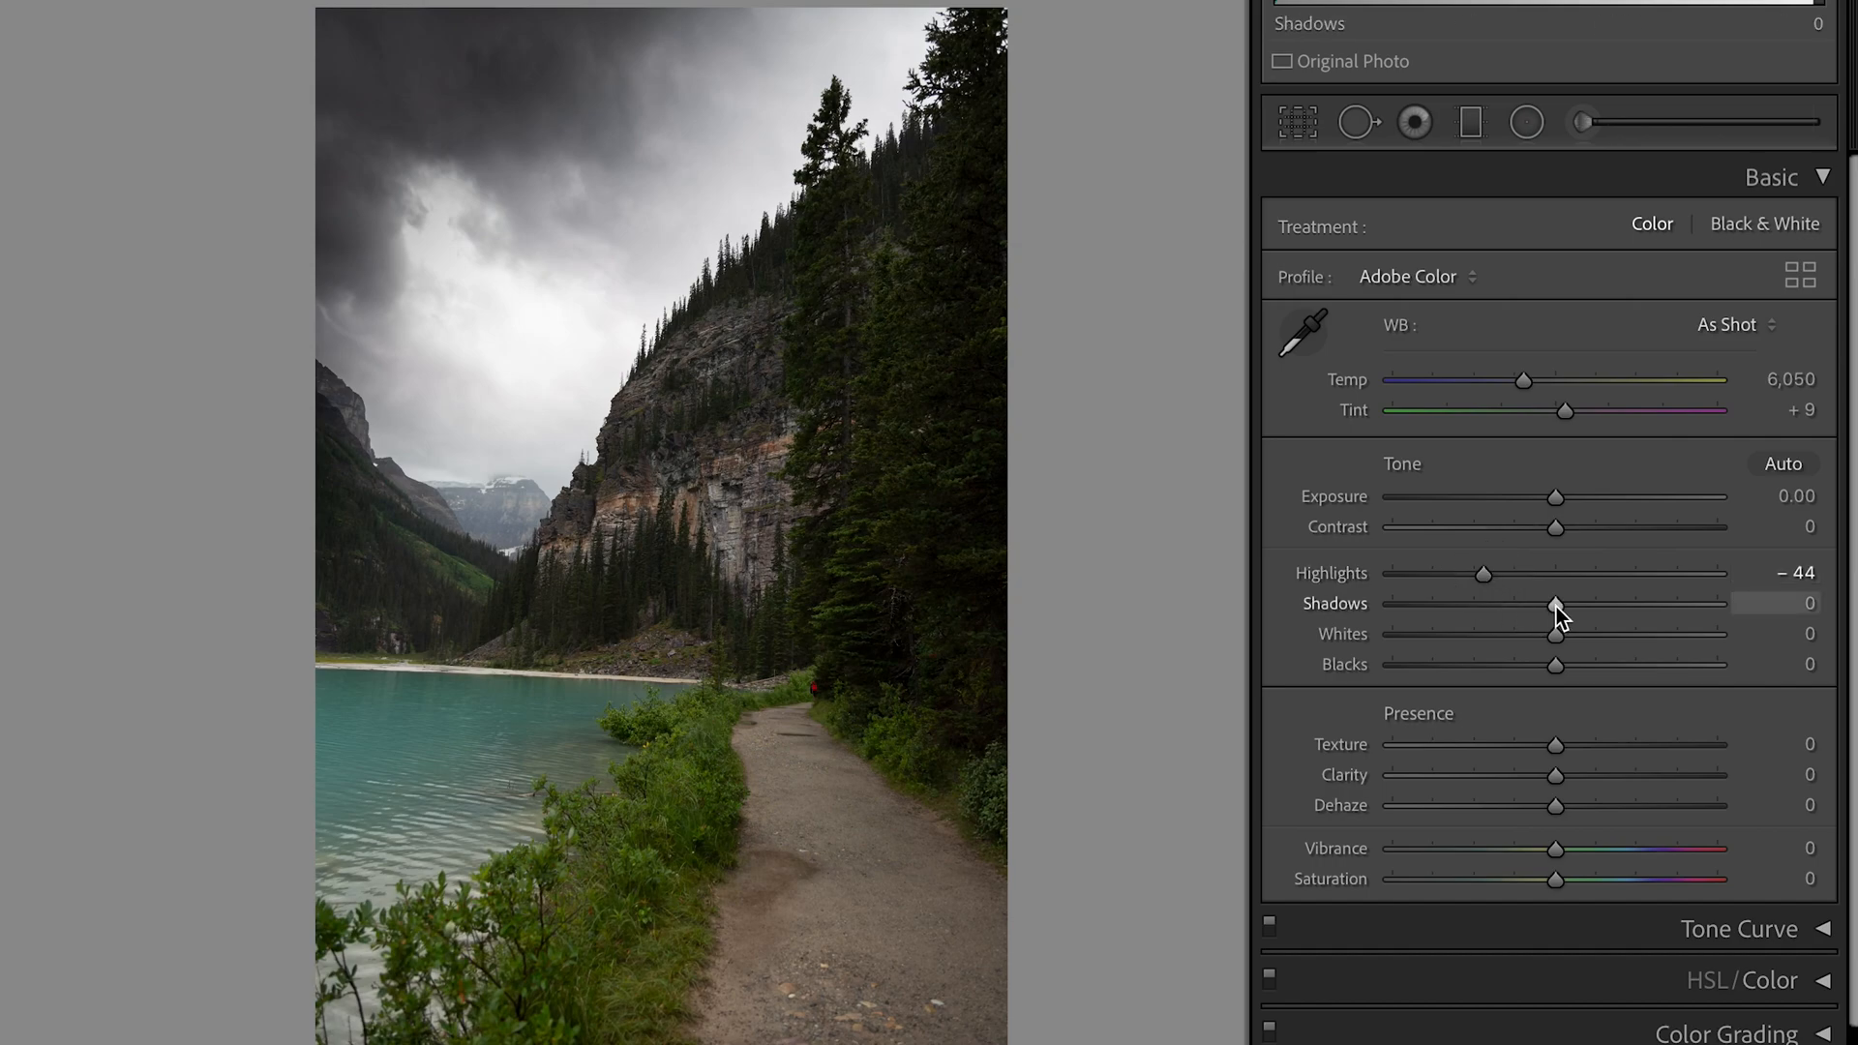
{"action": "mouse_move", "coordinate": [1556, 607]}
{"action": "left_mouse_down"}
{"action": "mouse_move", "coordinate": [1616, 607]}
{"action": "mouse_move", "coordinate": [1585, 607]}
{"action": "left_mouse_up"}
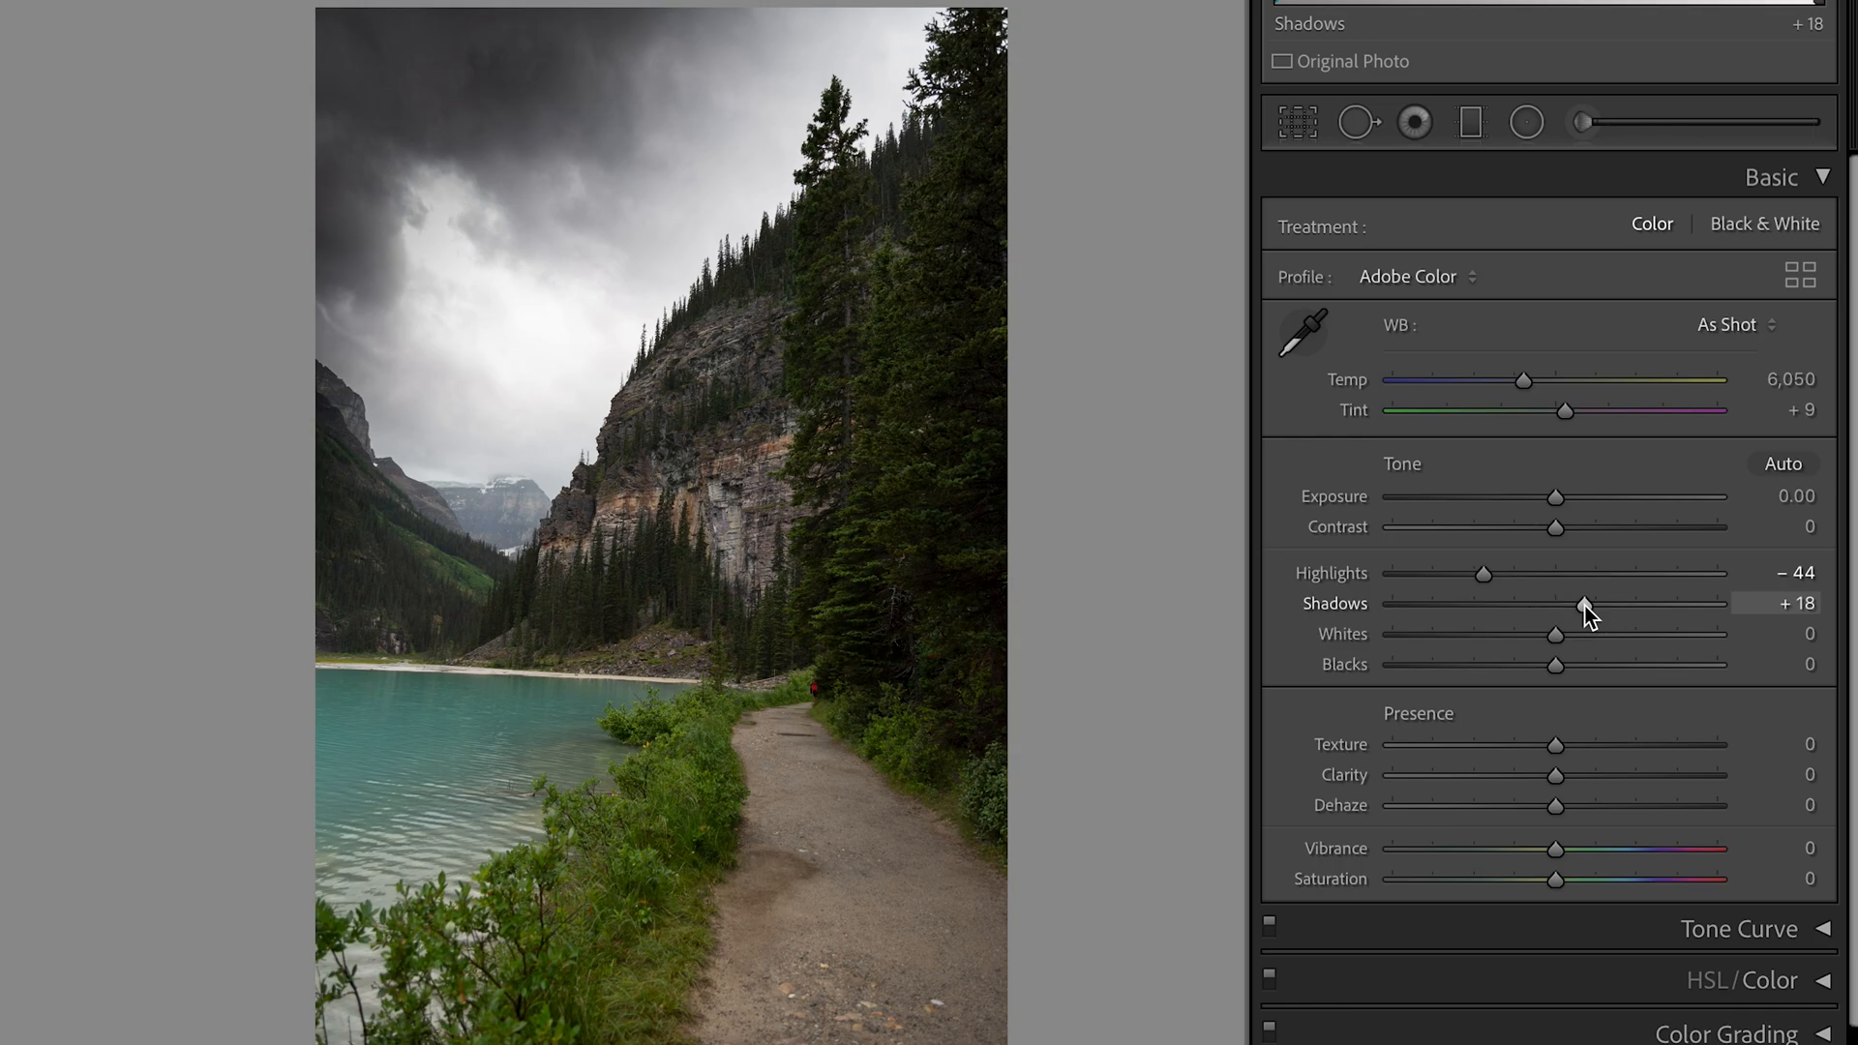
{"action": "left_click_drag", "start_coordinate": [1558, 636], "coordinate": [1521, 639]}
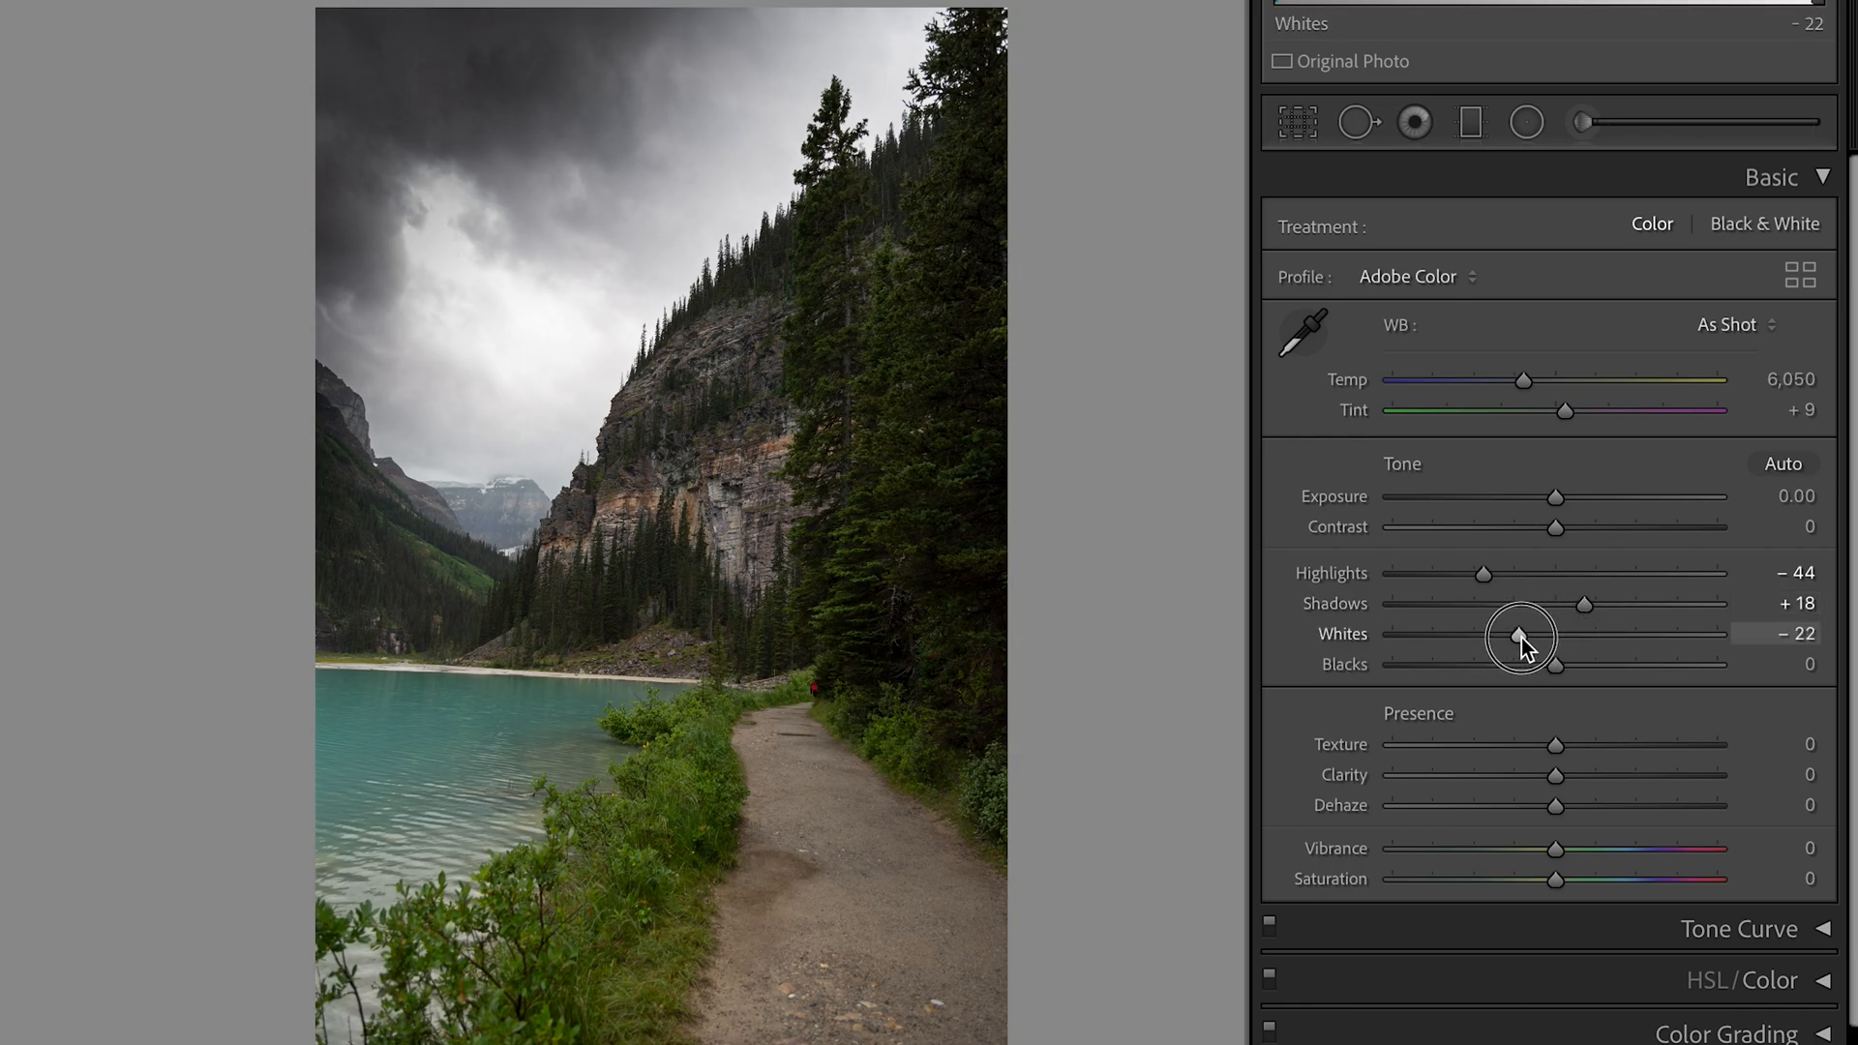
{"action": "mouse_move", "coordinate": [1557, 669]}
{"action": "left_mouse_down"}
{"action": "mouse_move", "coordinate": [1575, 671]}
{"action": "mouse_move", "coordinate": [1529, 669]}
{"action": "left_mouse_up"}
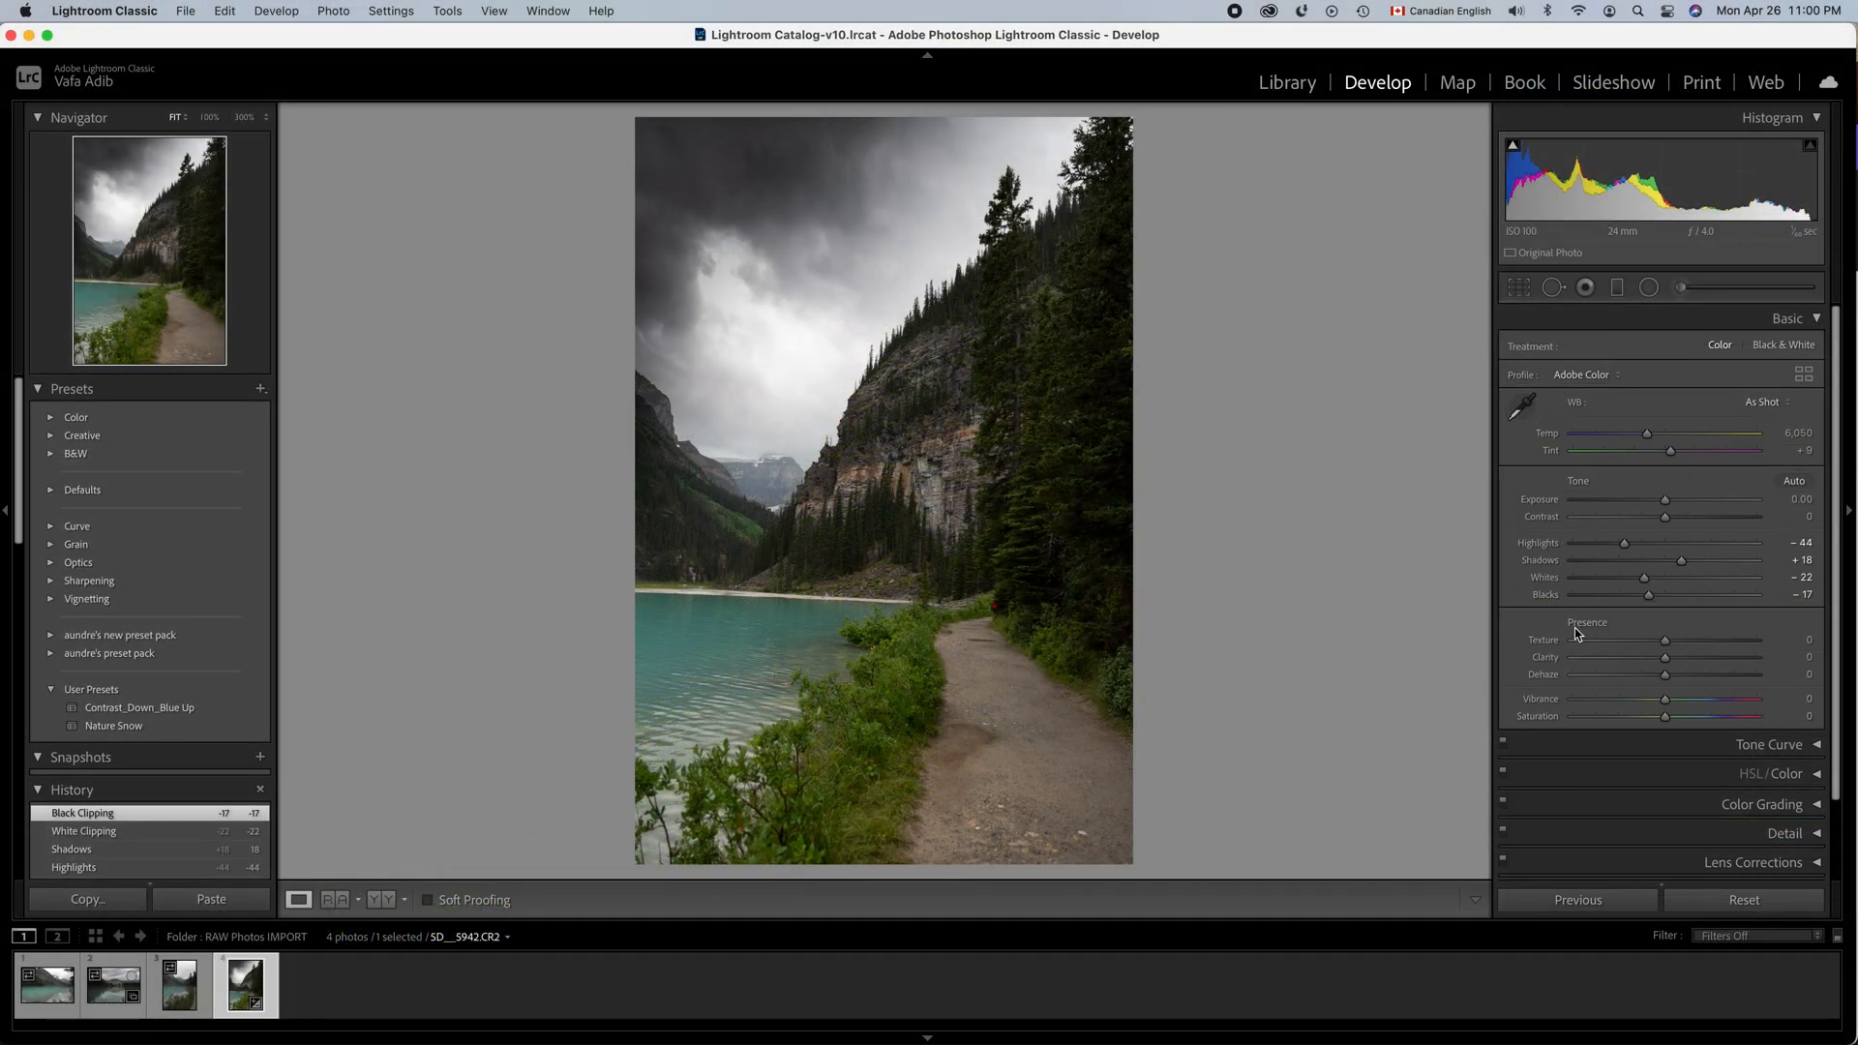
Step: Set the photo's Texture to +7 and Clarity to +16, judging the effect on the cliff's rock detail
{"action": "scroll", "coordinate": [1636, 625], "scroll_direction": "down", "scroll_amount": 1}
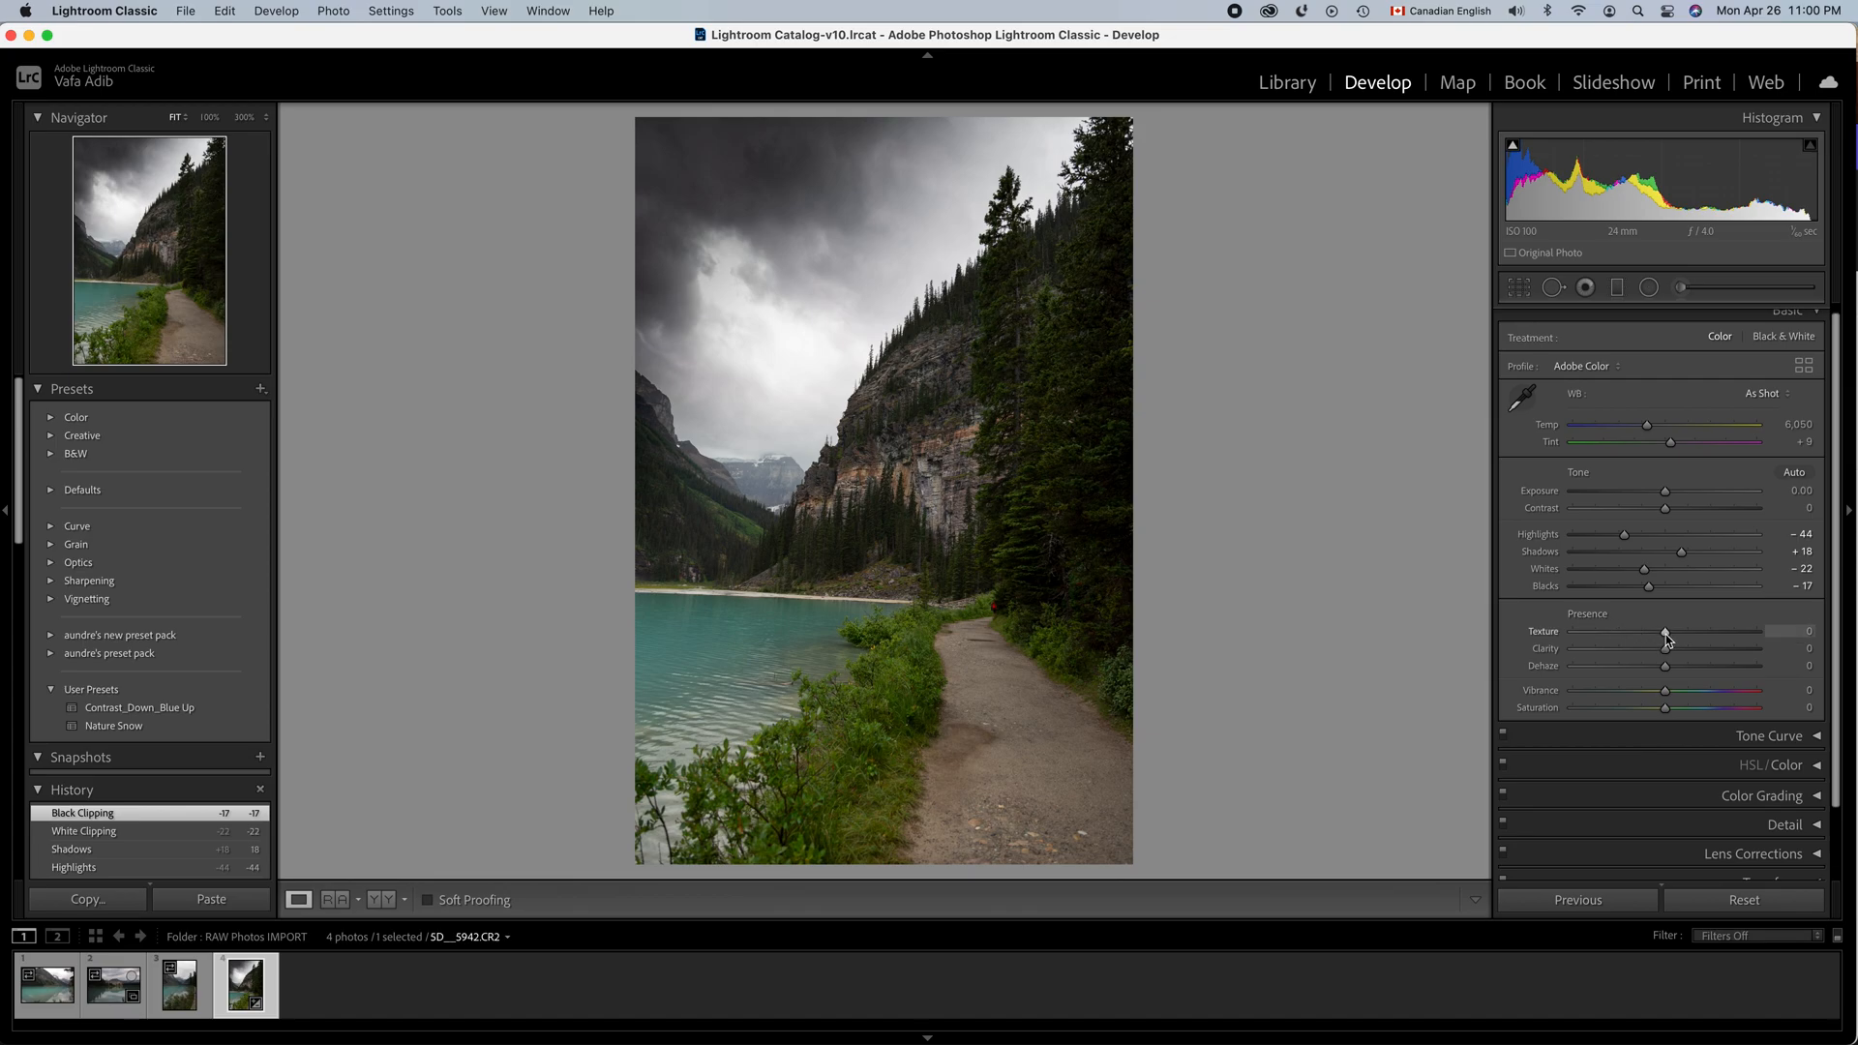
{"action": "left_click_drag", "start_coordinate": [1664, 634], "coordinate": [1679, 637]}
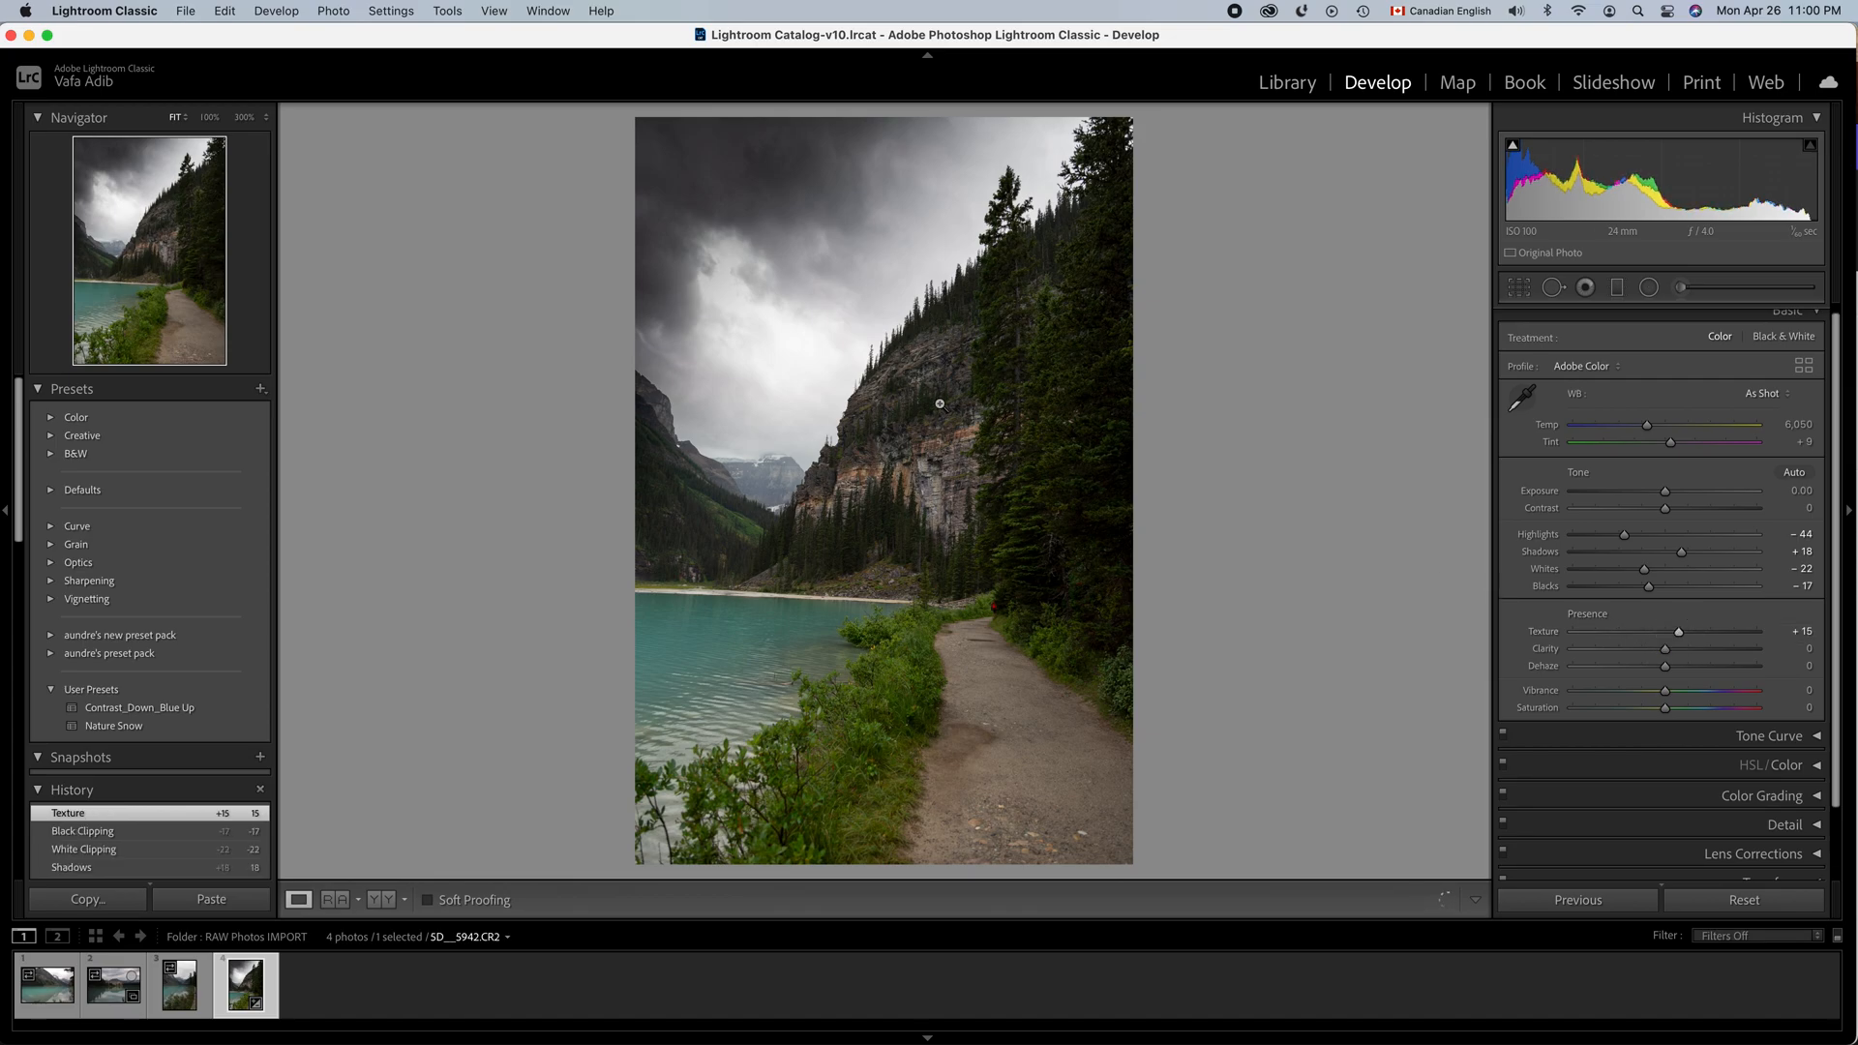
{"action": "left_click", "coordinate": [917, 438]}
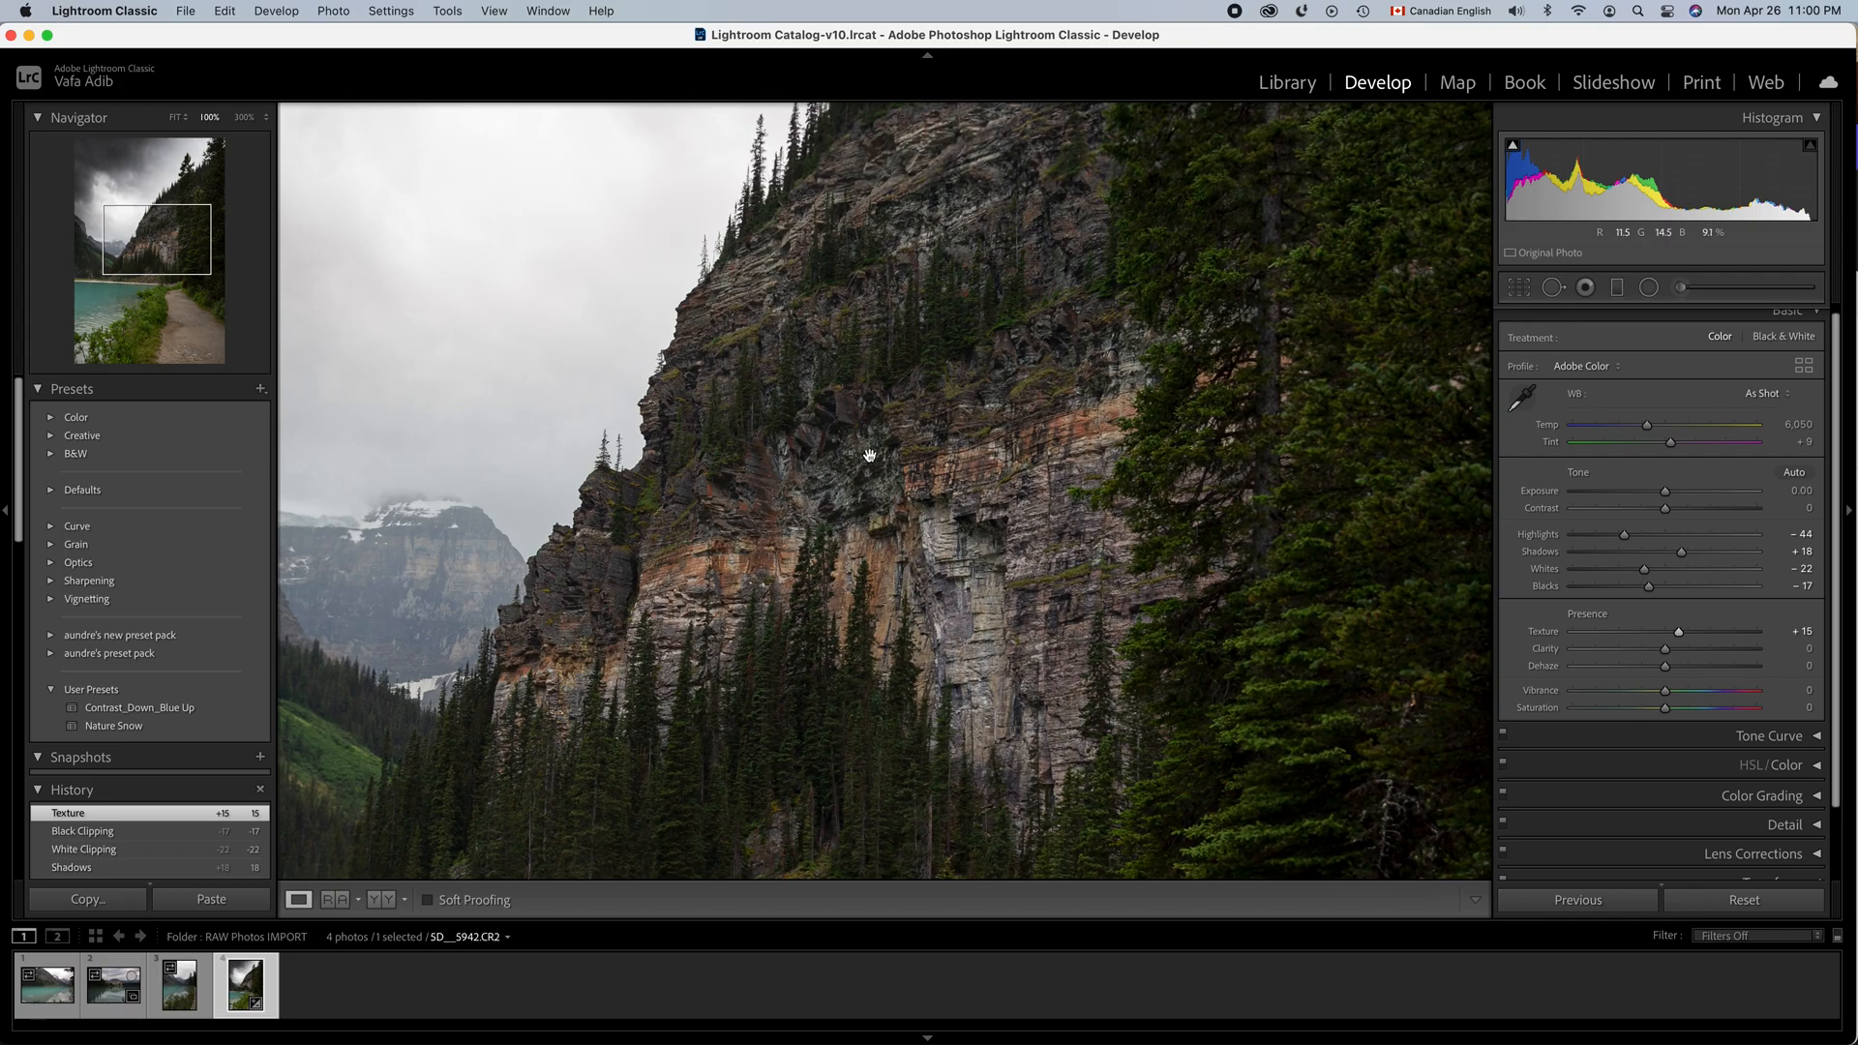
{"action": "left_click_drag", "start_coordinate": [1678, 634], "coordinate": [1493, 634]}
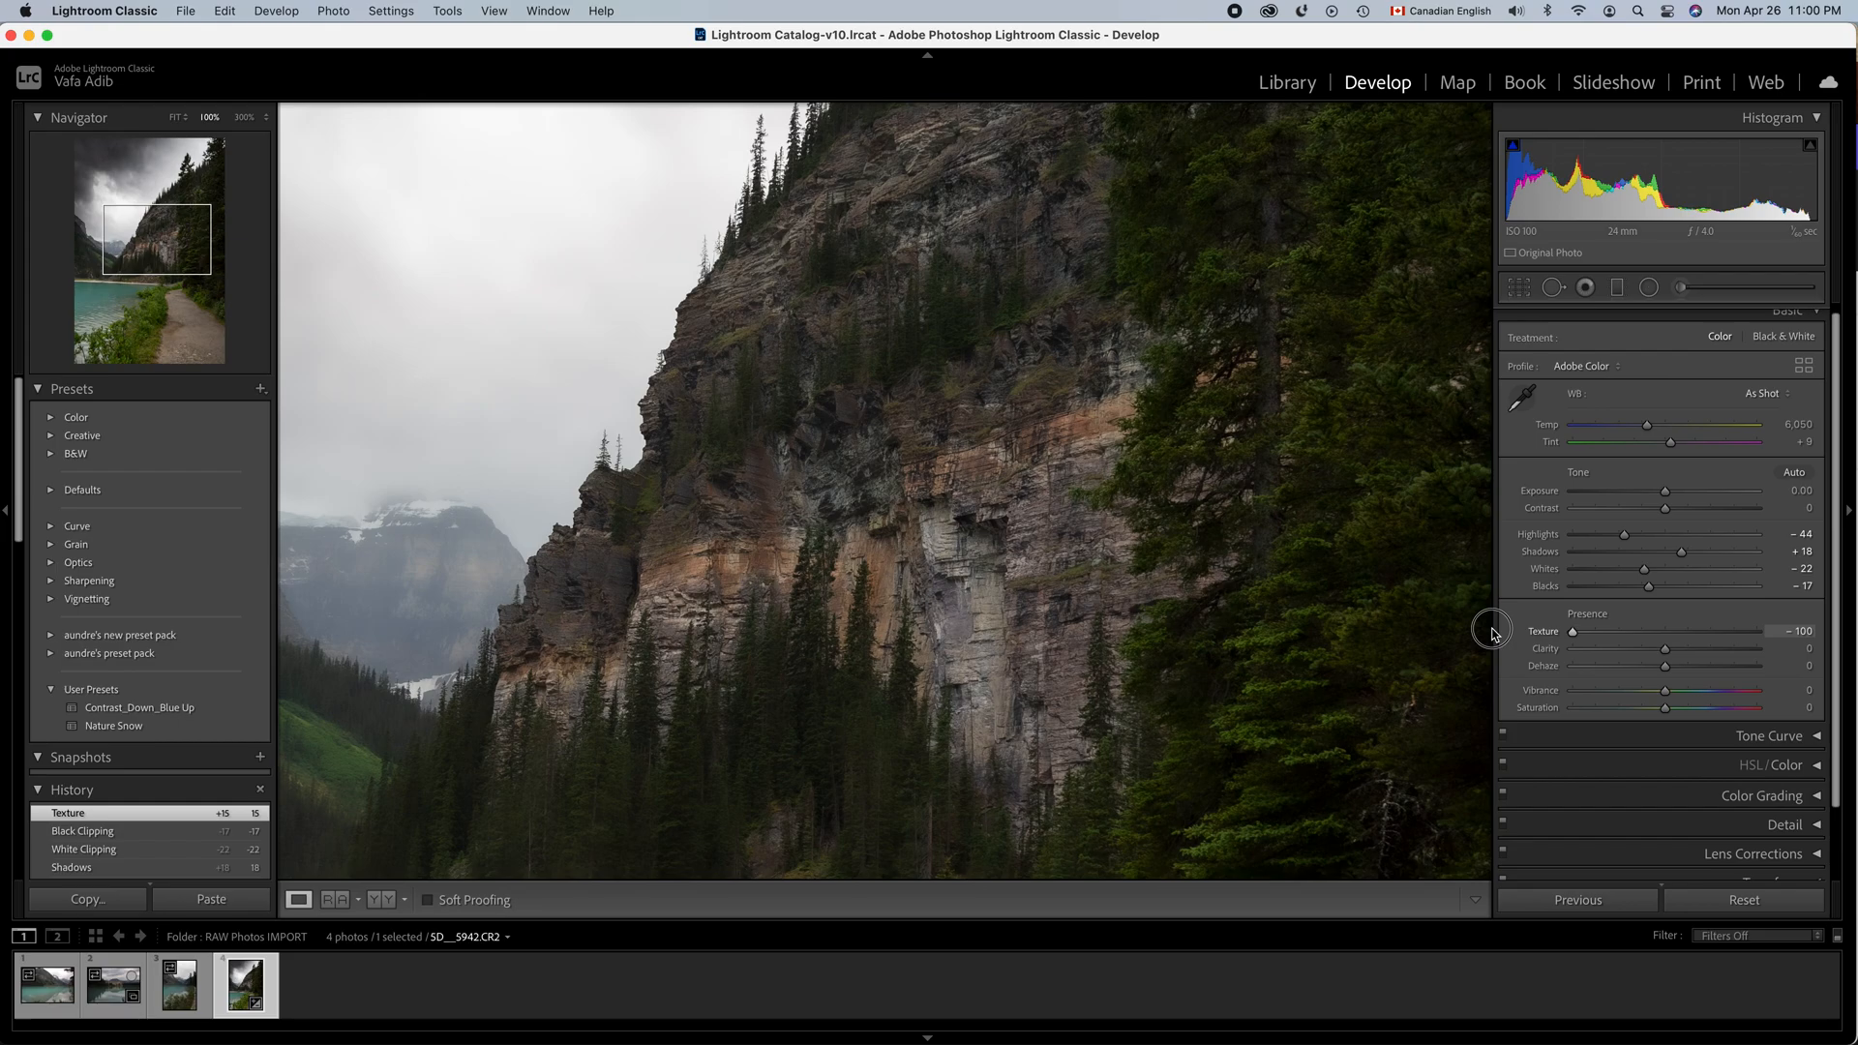
{"action": "left_click_drag", "start_coordinate": [1493, 634], "coordinate": [1675, 651]}
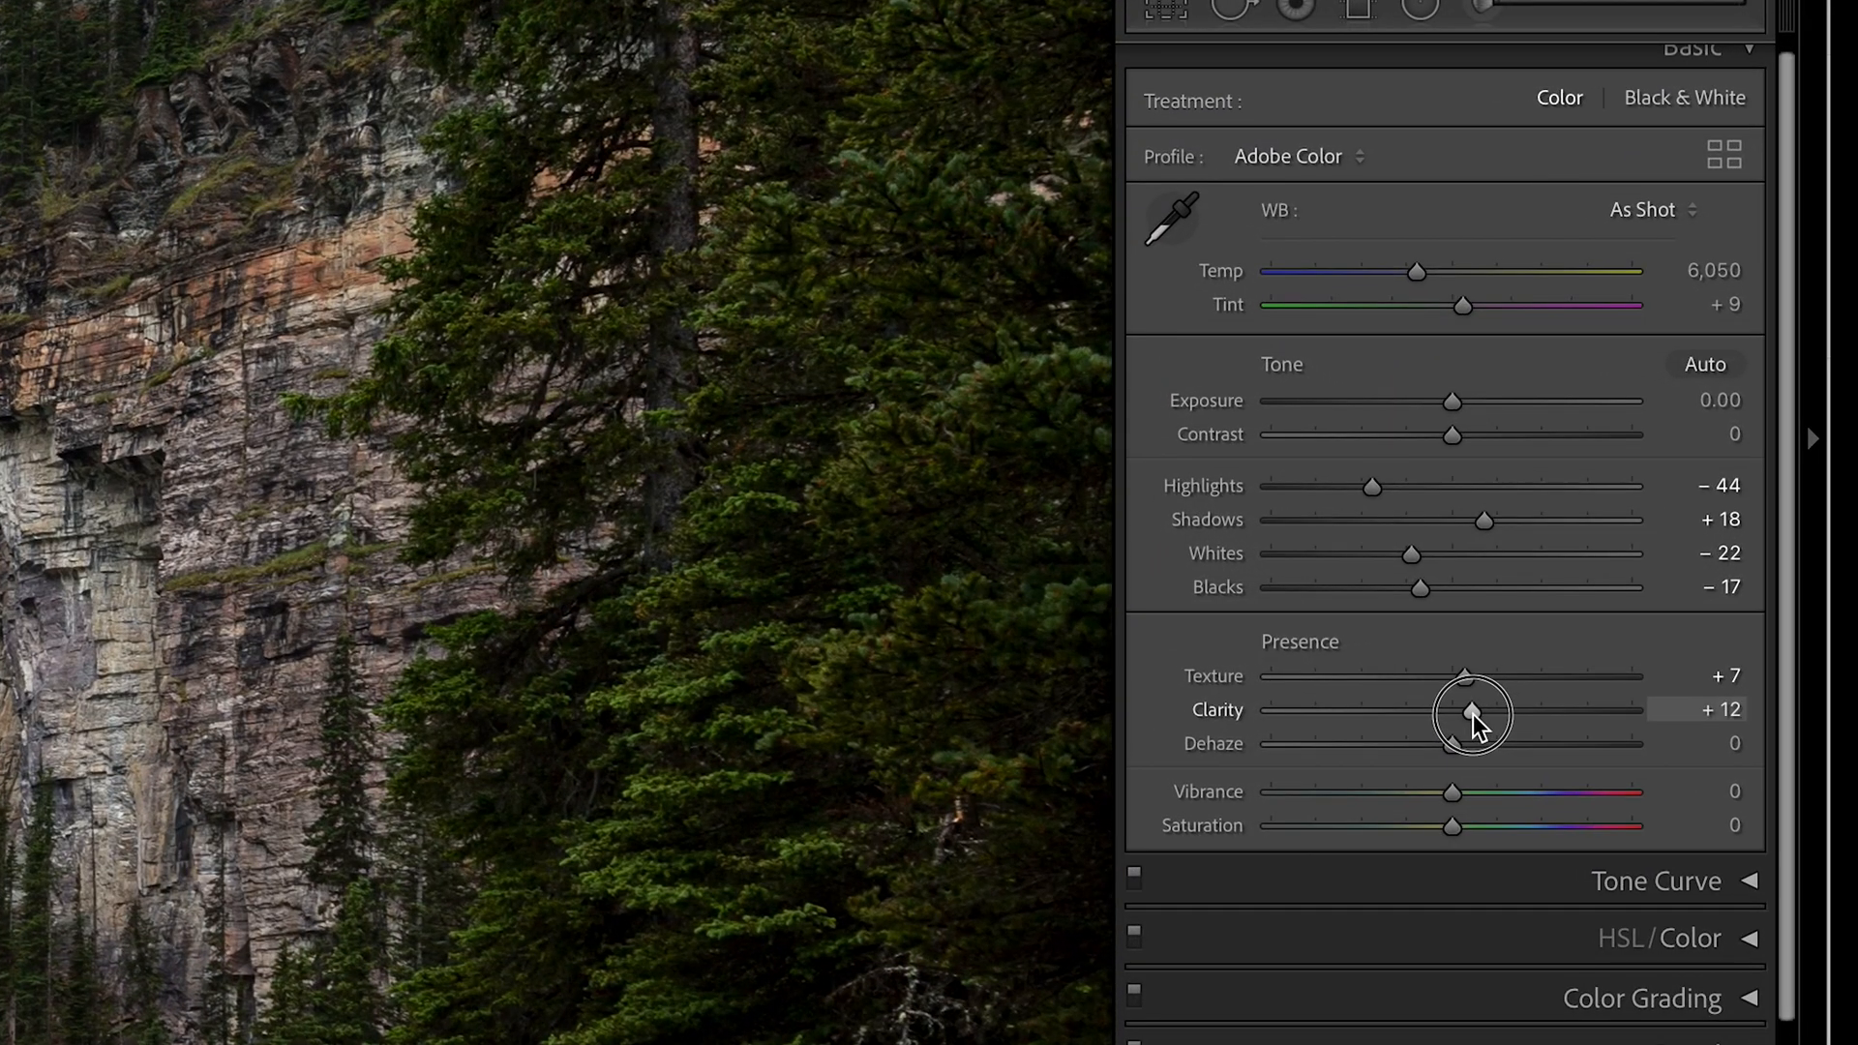
{"action": "left_click_drag", "start_coordinate": [1473, 720], "coordinate": [1479, 718]}
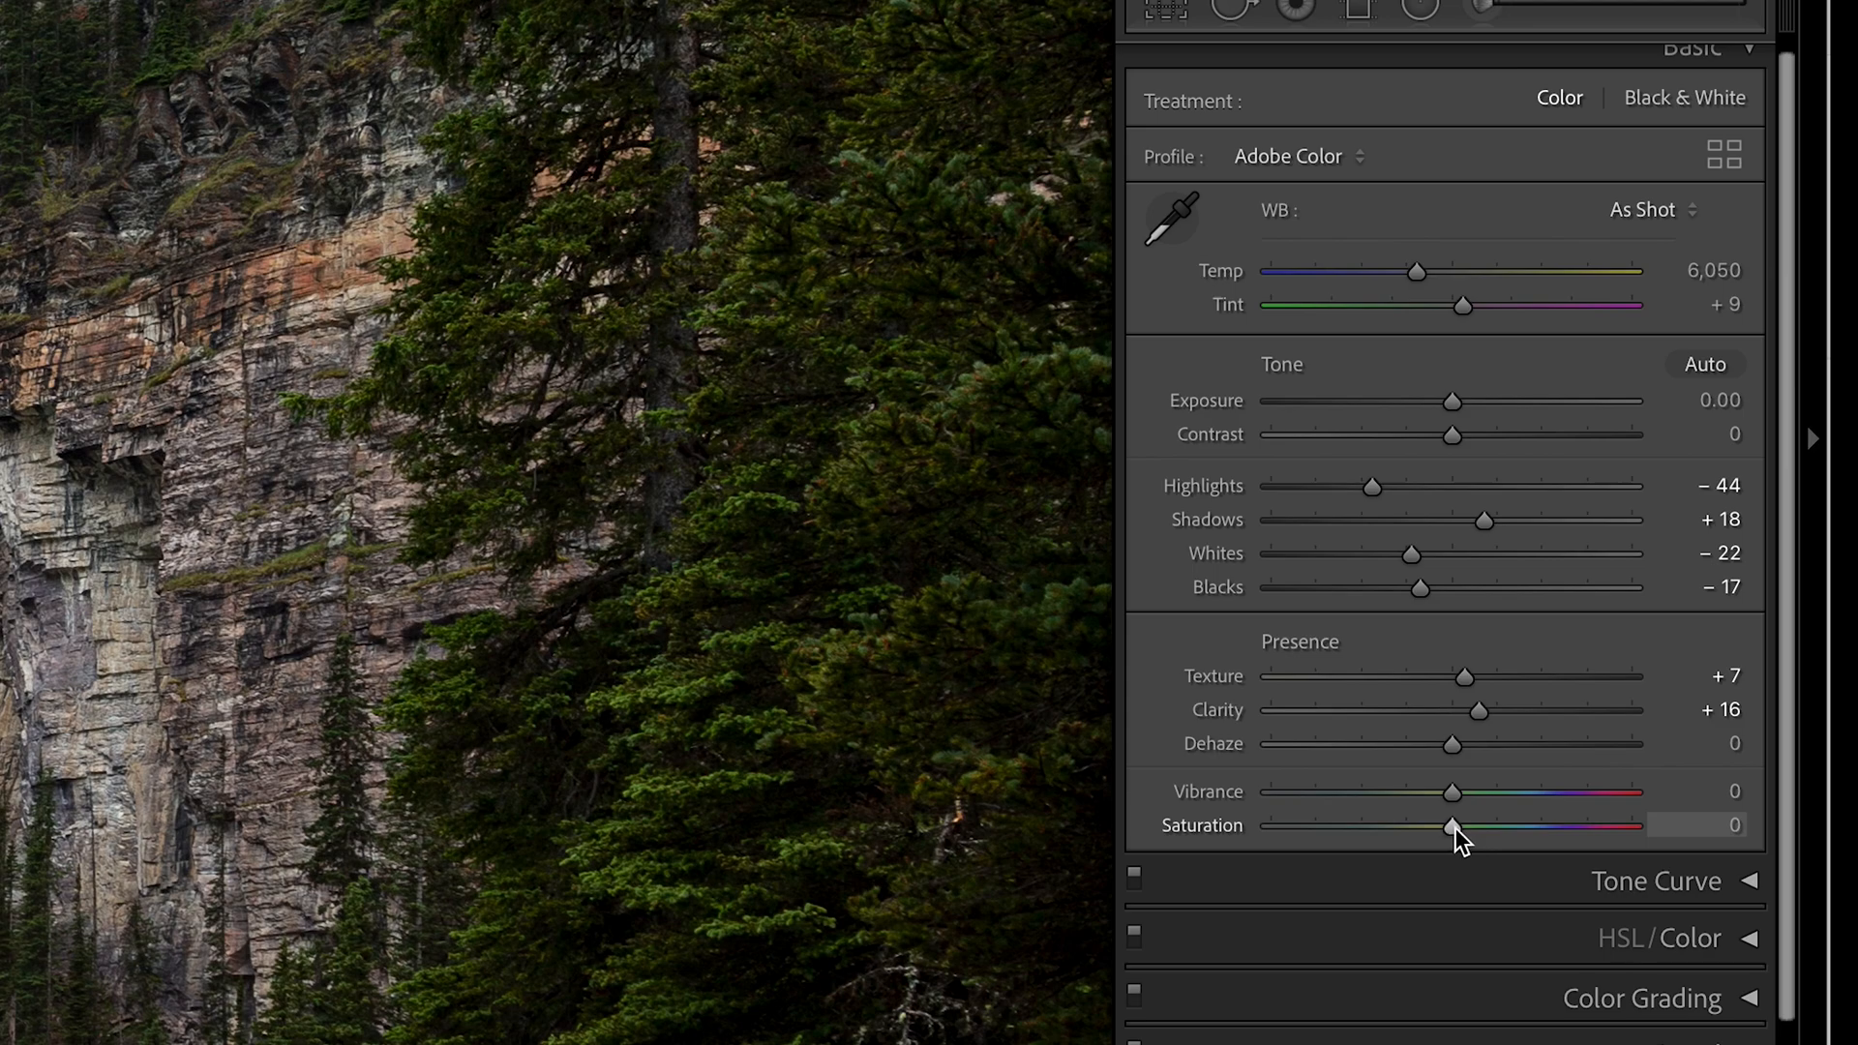
Step: Set the photo's Saturation to +12 and check the result on the cliff and the whole image
{"action": "left_click_drag", "start_coordinate": [1451, 827], "coordinate": [1476, 830]}
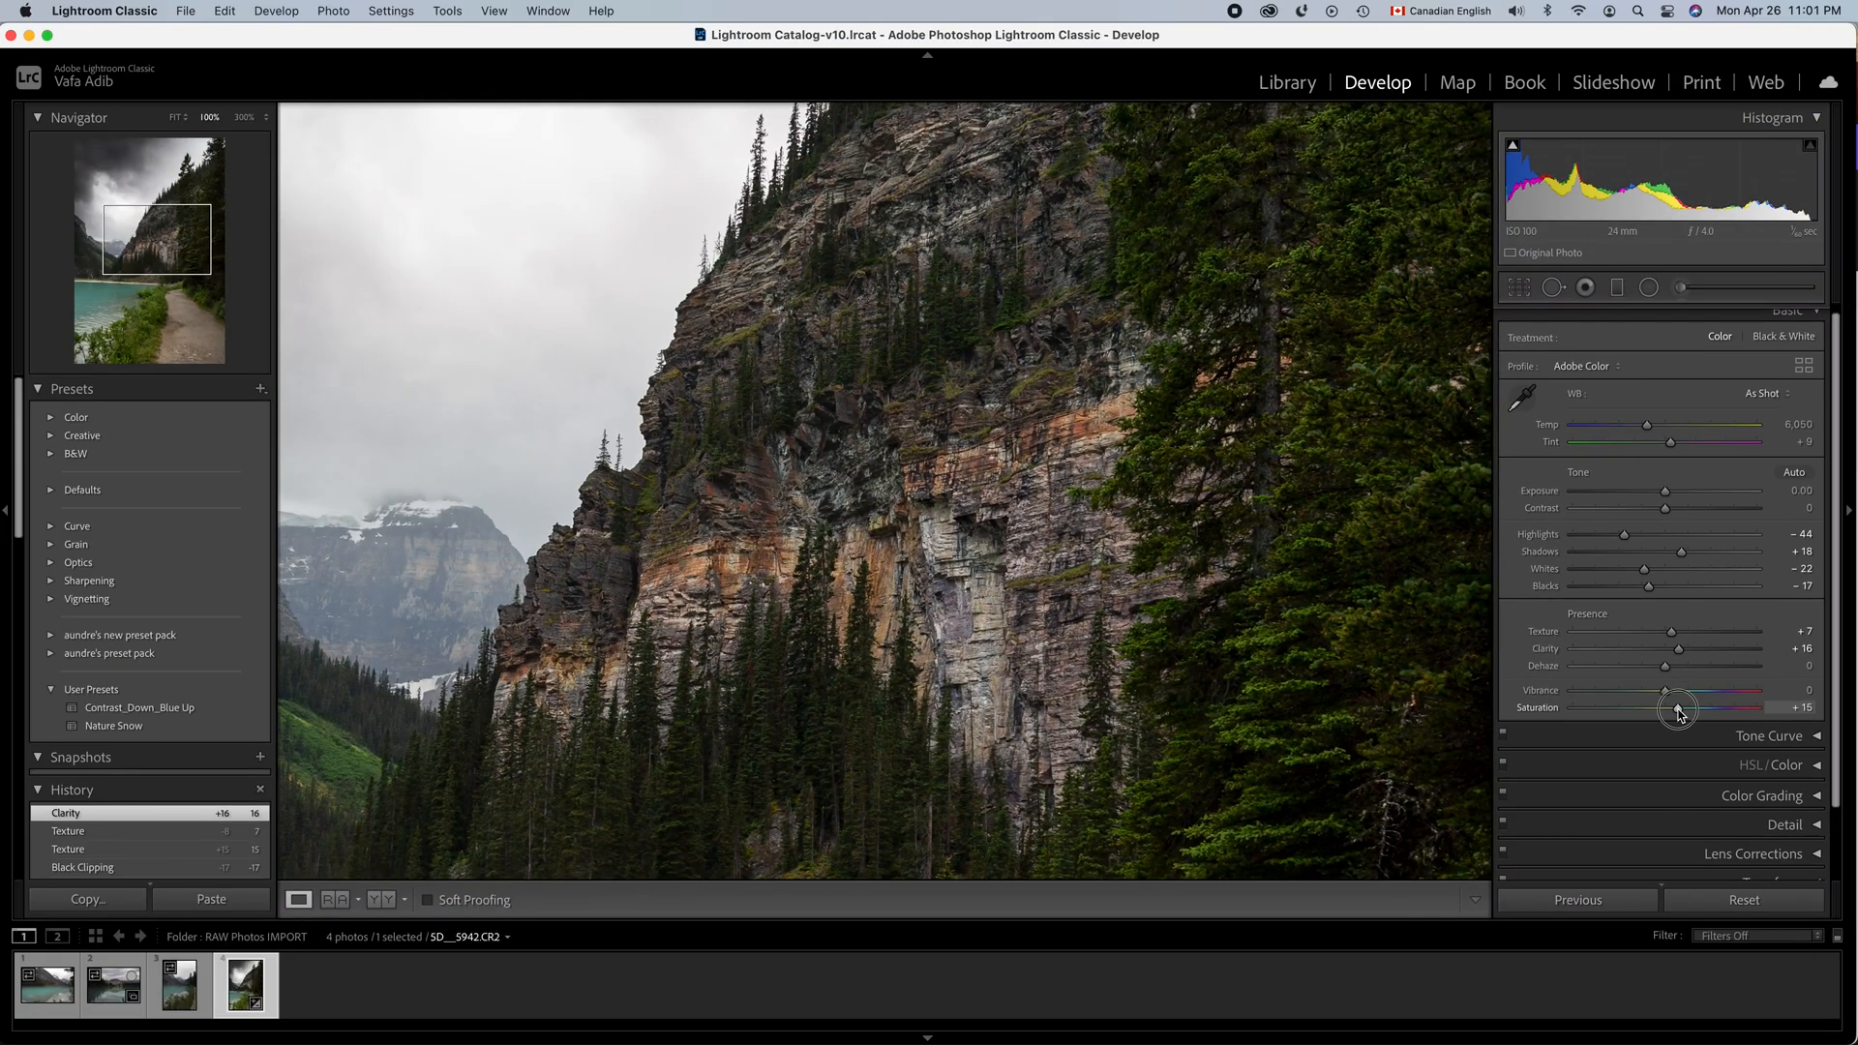
{"action": "left_click_drag", "start_coordinate": [1678, 713], "coordinate": [1675, 713]}
{"action": "left_click", "coordinate": [886, 431]}
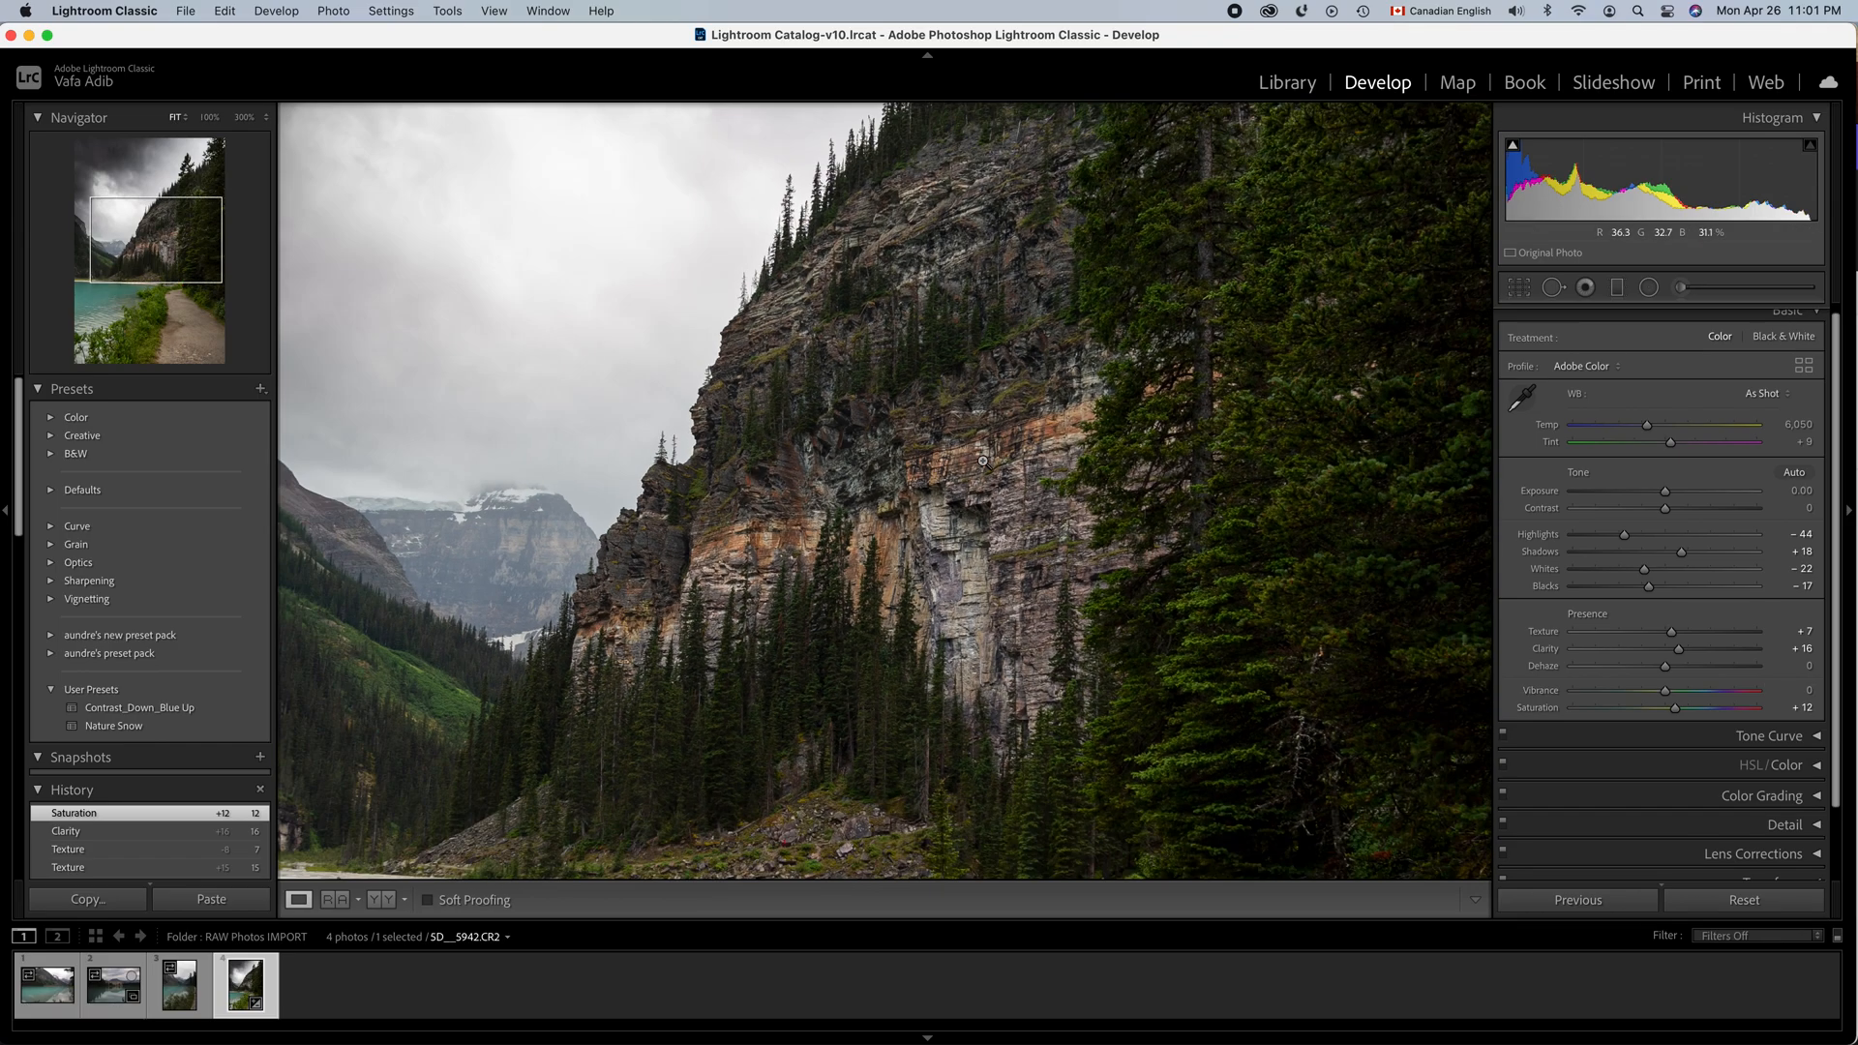
{"action": "left_click", "coordinate": [919, 451]}
{"action": "left_click", "coordinate": [927, 445]}
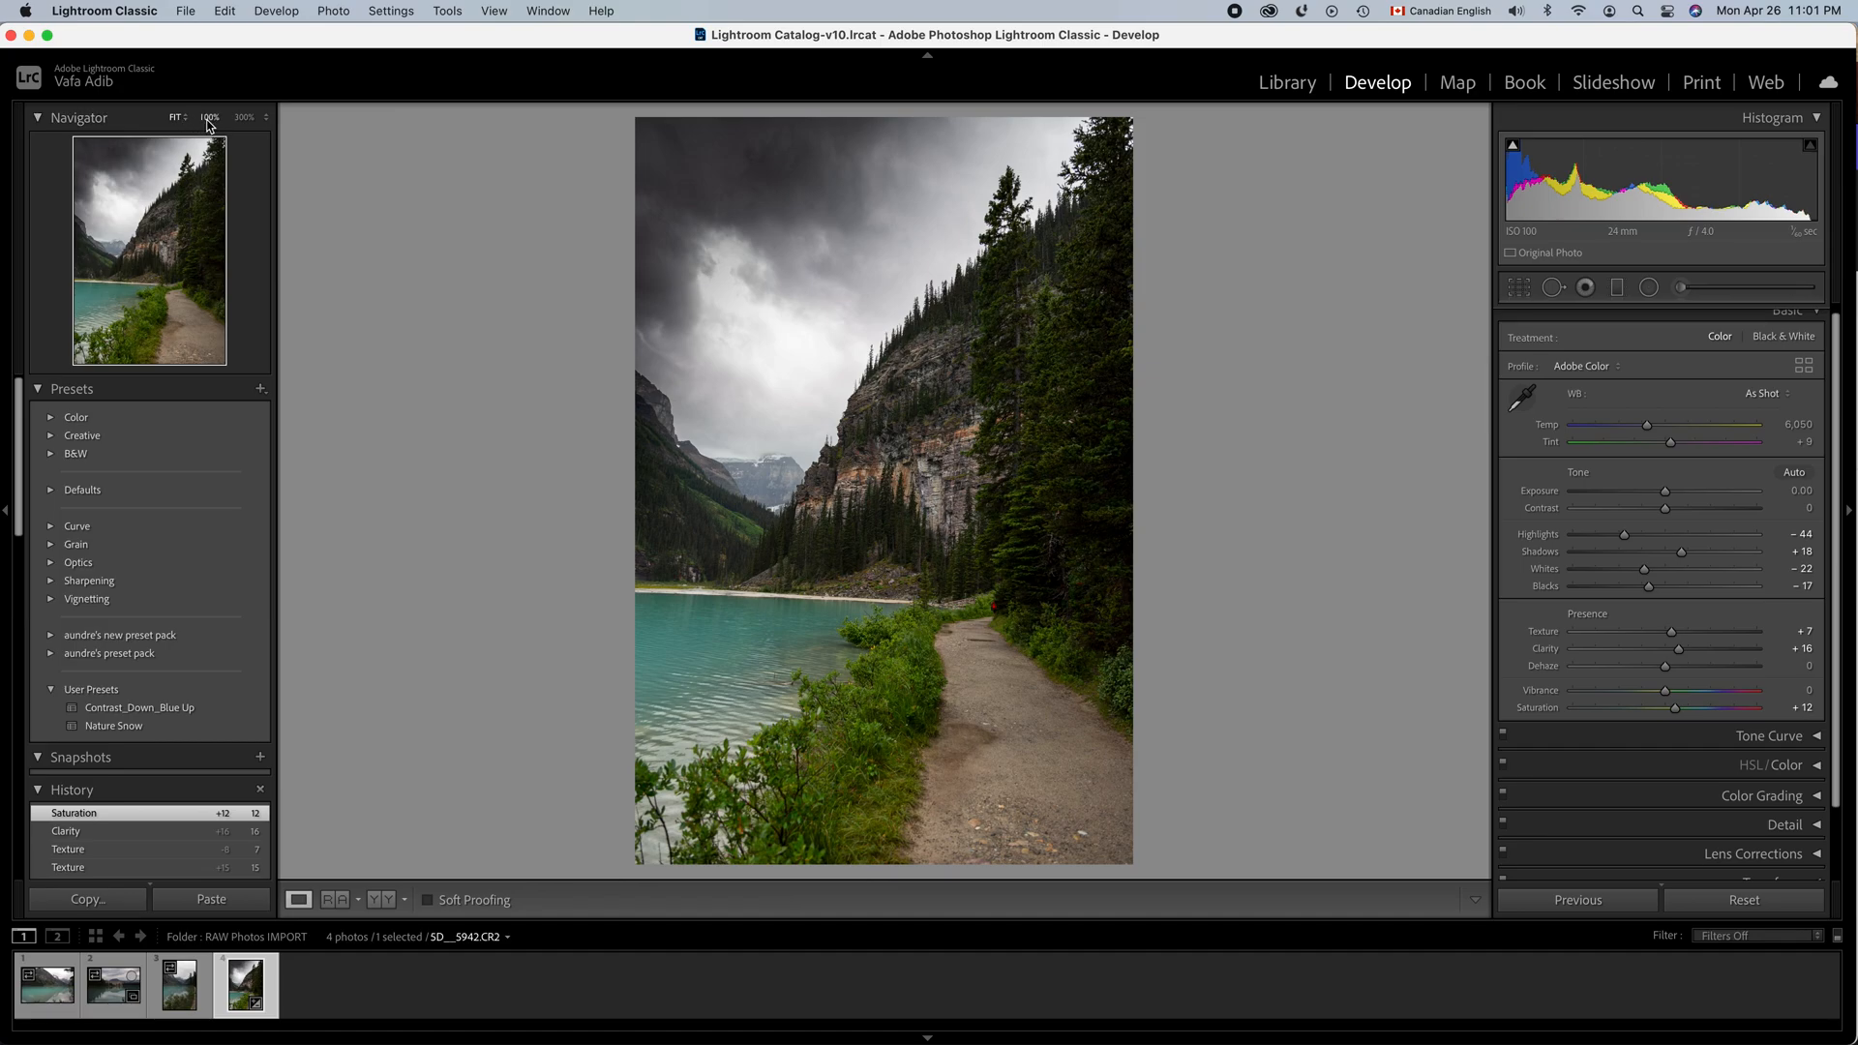
{"action": "left_click", "coordinate": [266, 123]}
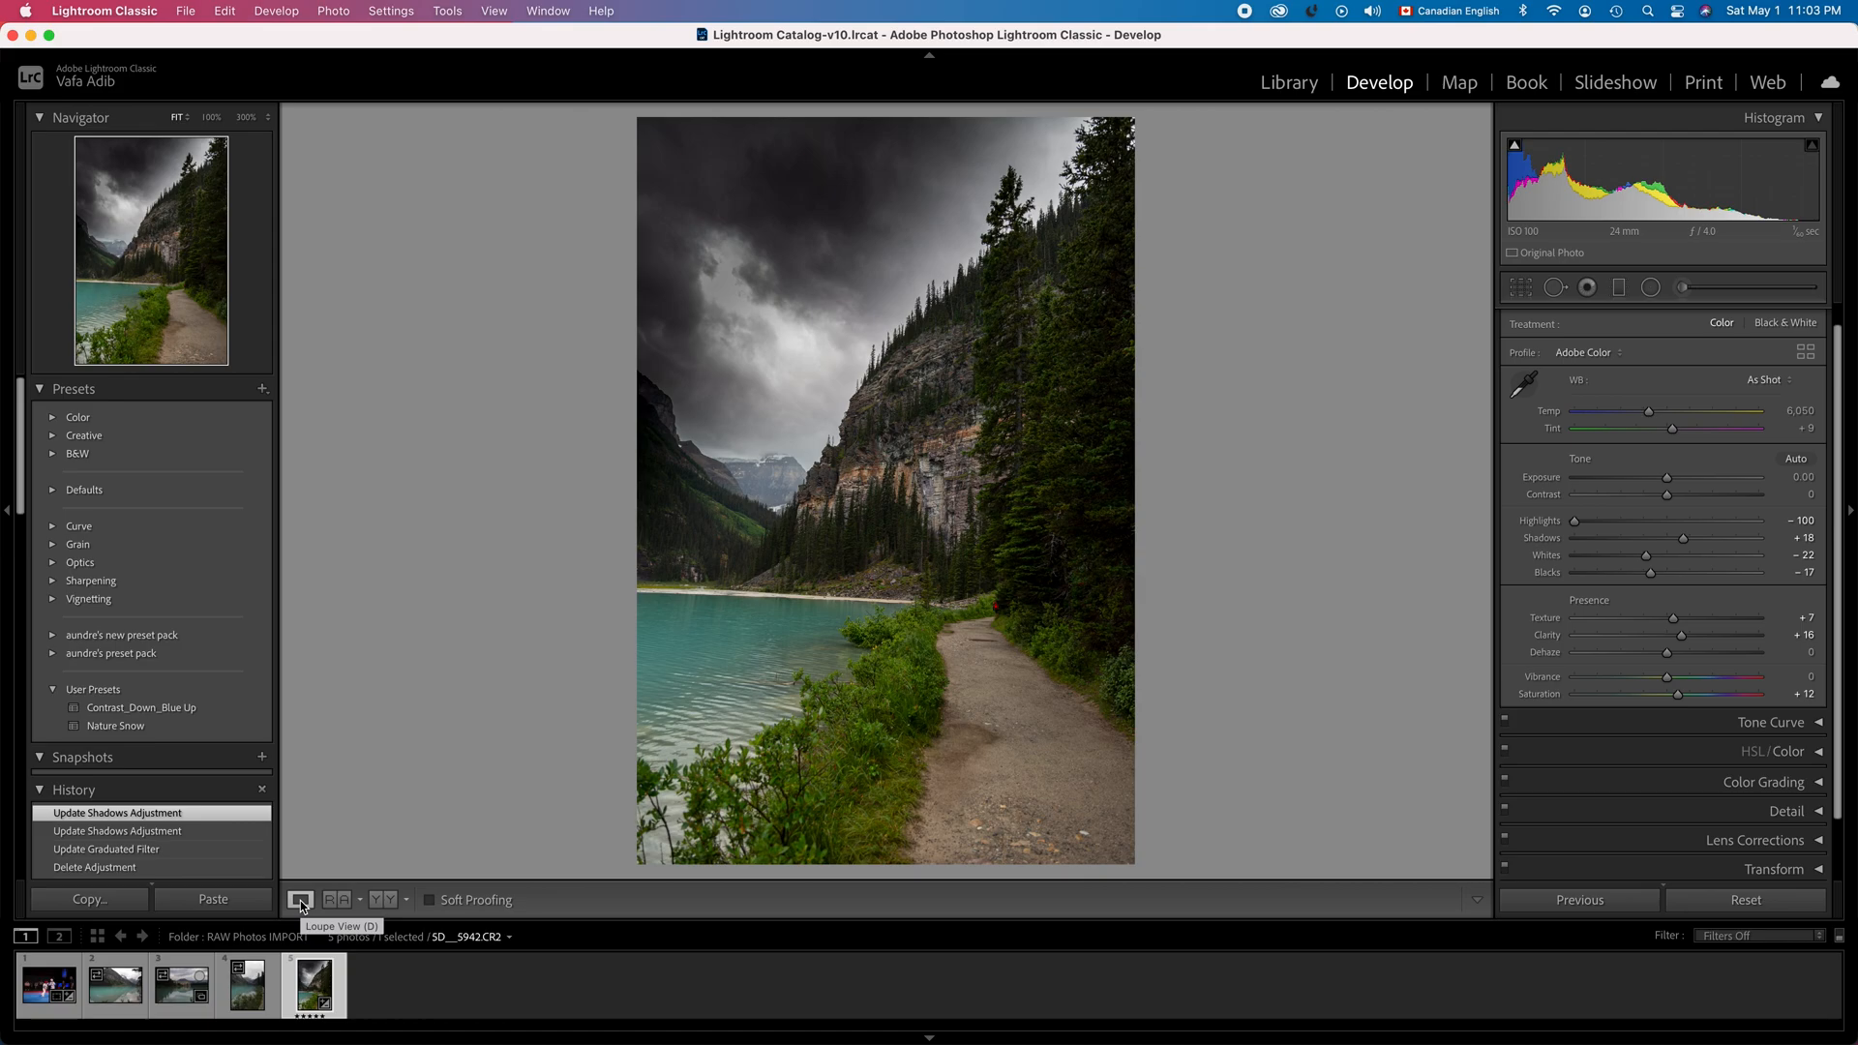
Step: Compare the edited photo with its original by toggling the before view and showing both versions side by side
{"action": "key", "text": "backslash"}
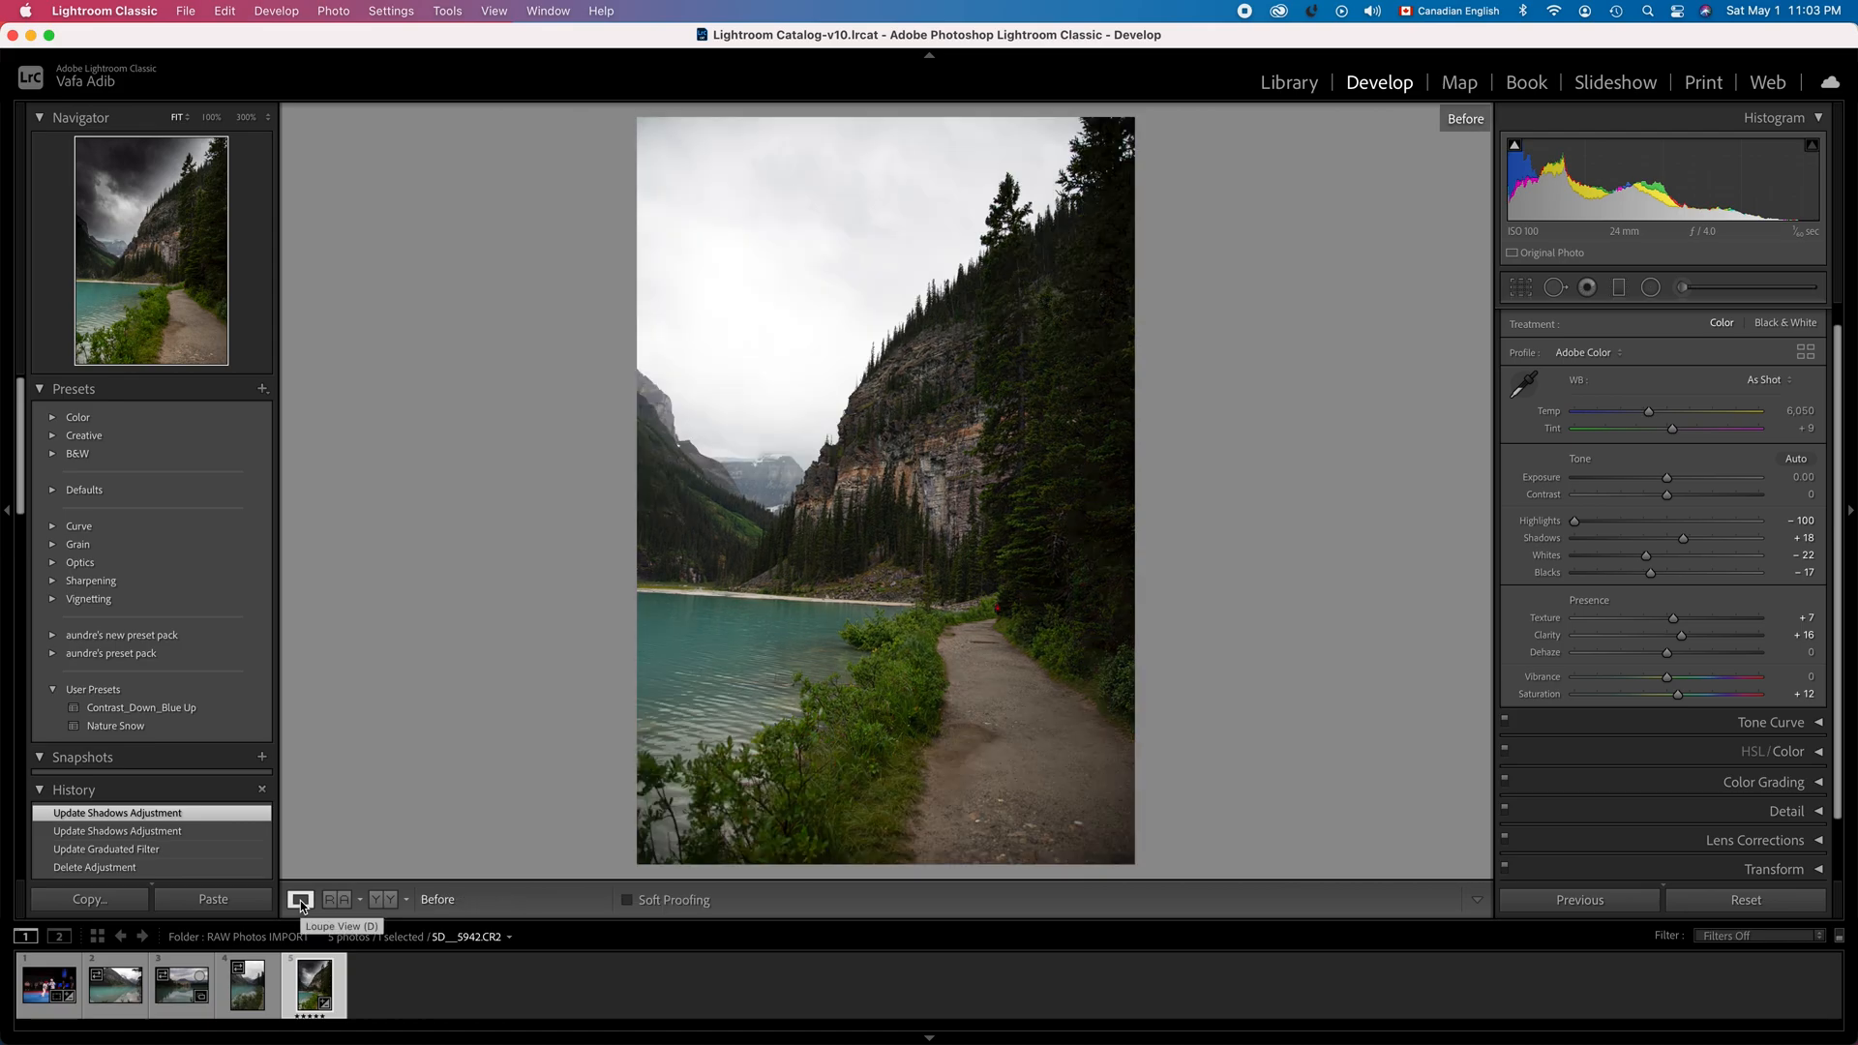
{"action": "key", "text": "backslash"}
{"action": "key", "text": "backslash"}
{"action": "key", "text": "backslash"}
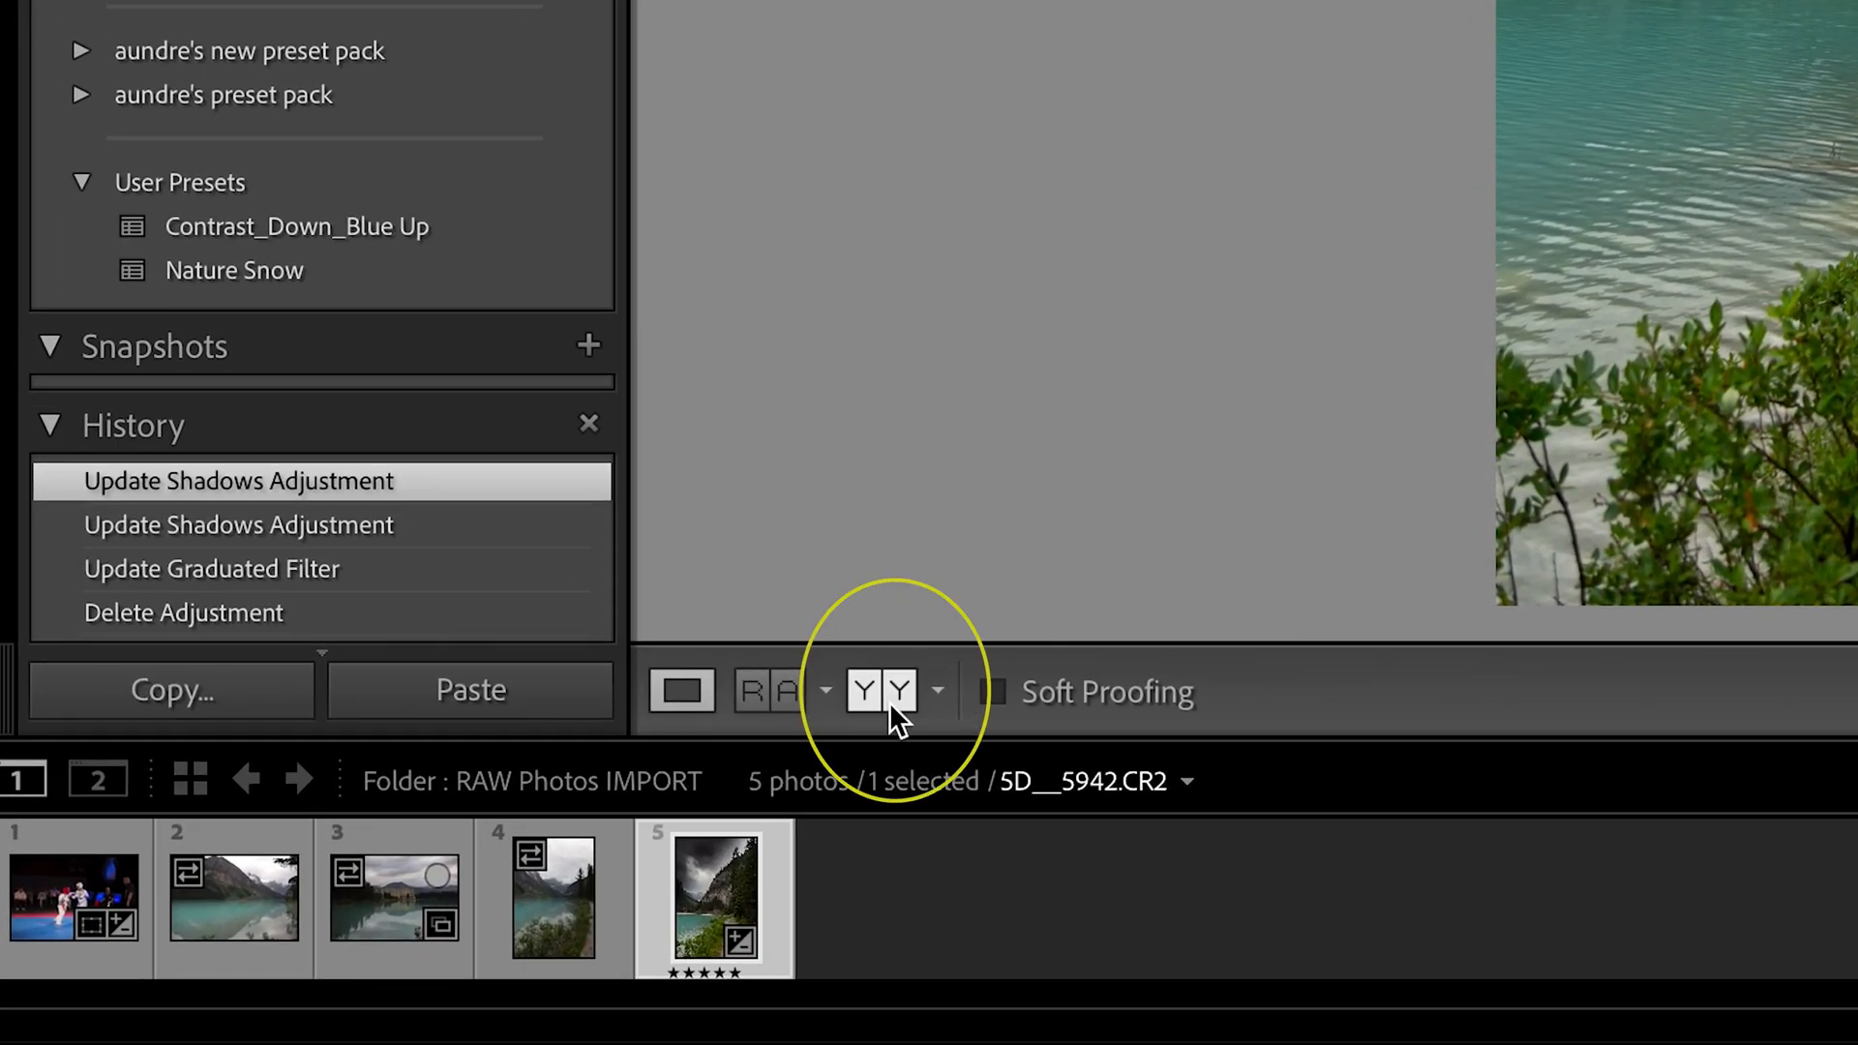
{"action": "left_click", "coordinate": [890, 700]}
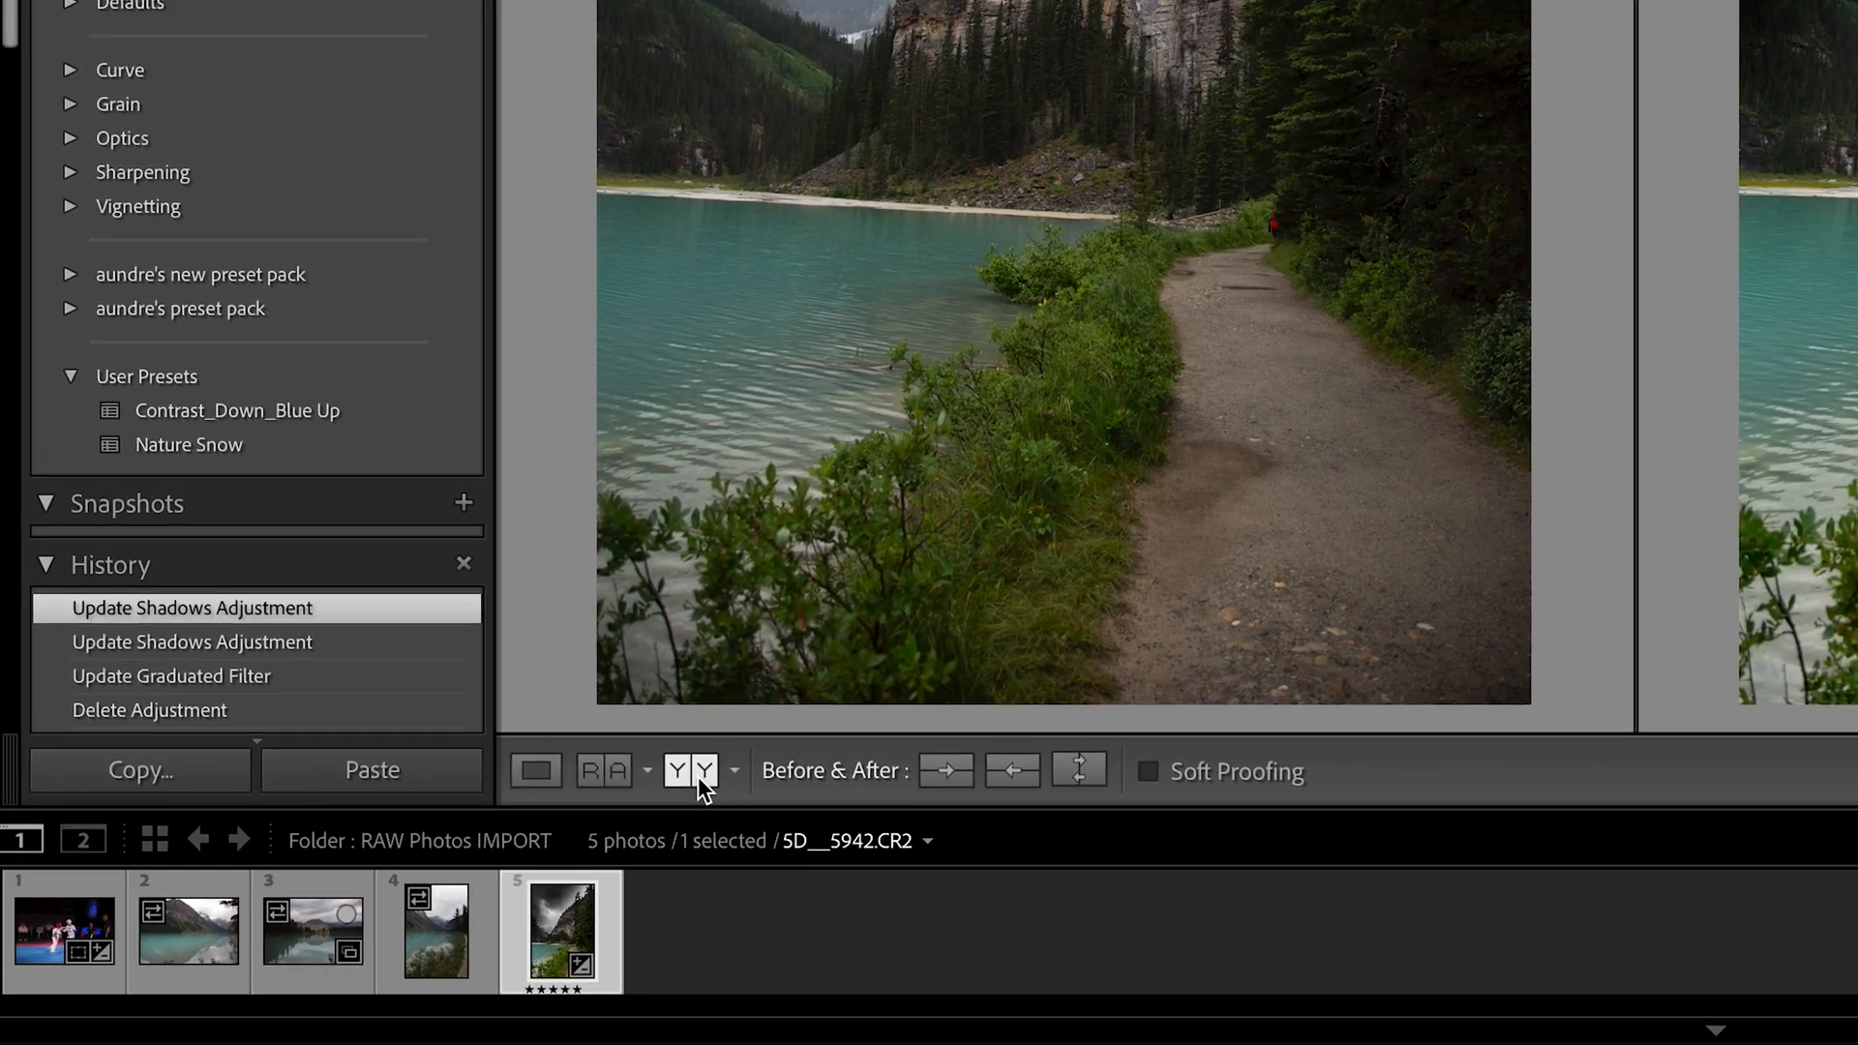